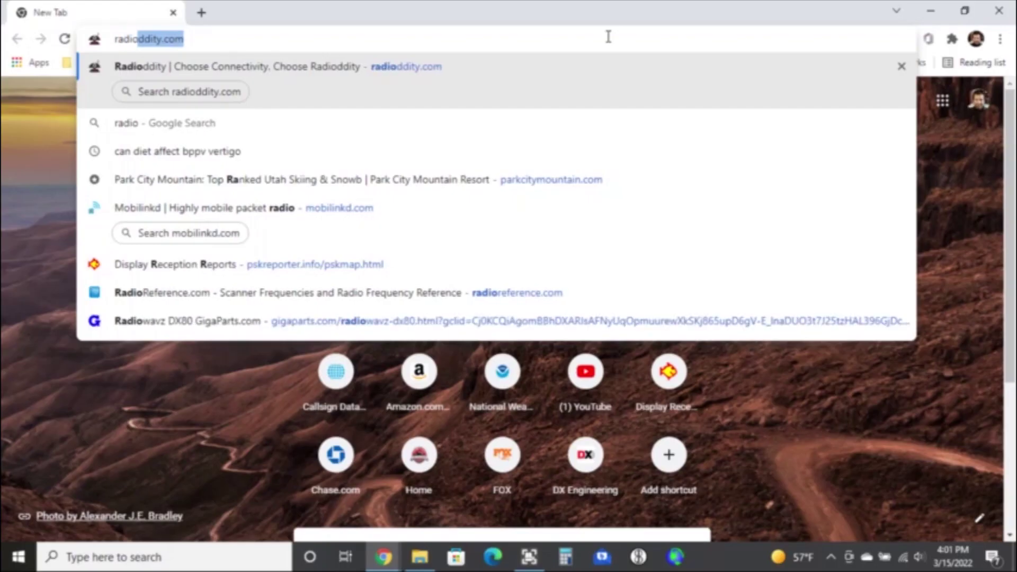
Step: Go to radioddity.com in Chrome's address bar
key(Return)
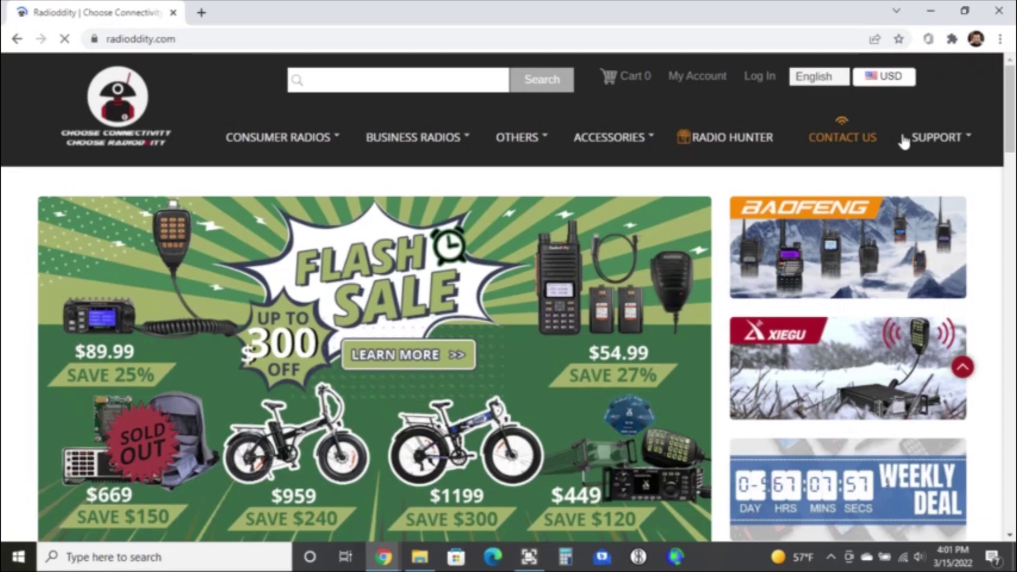
Step: Open the Radioddity downloads page from the Support menu
mouse_move(946, 133)
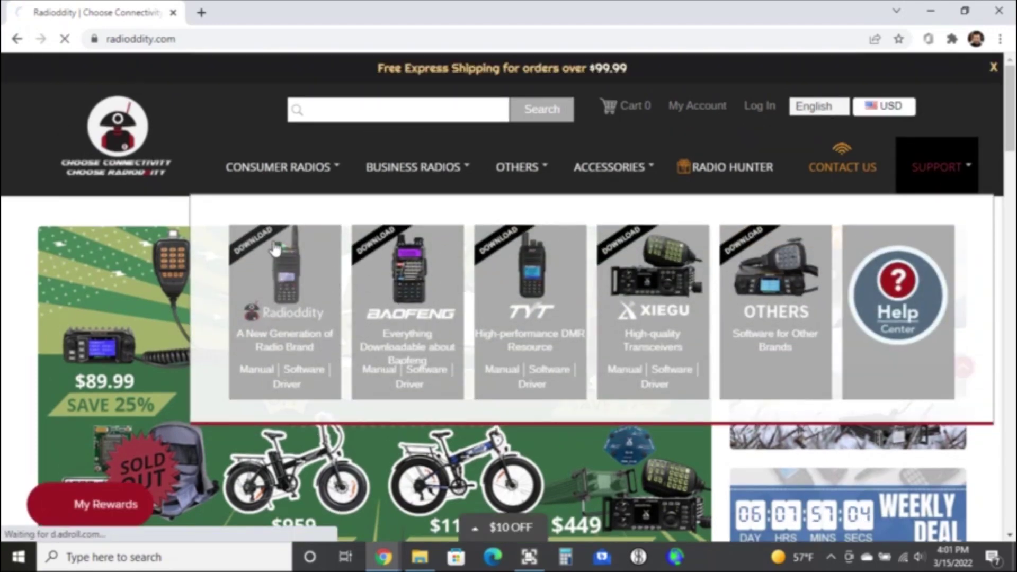
click(274, 247)
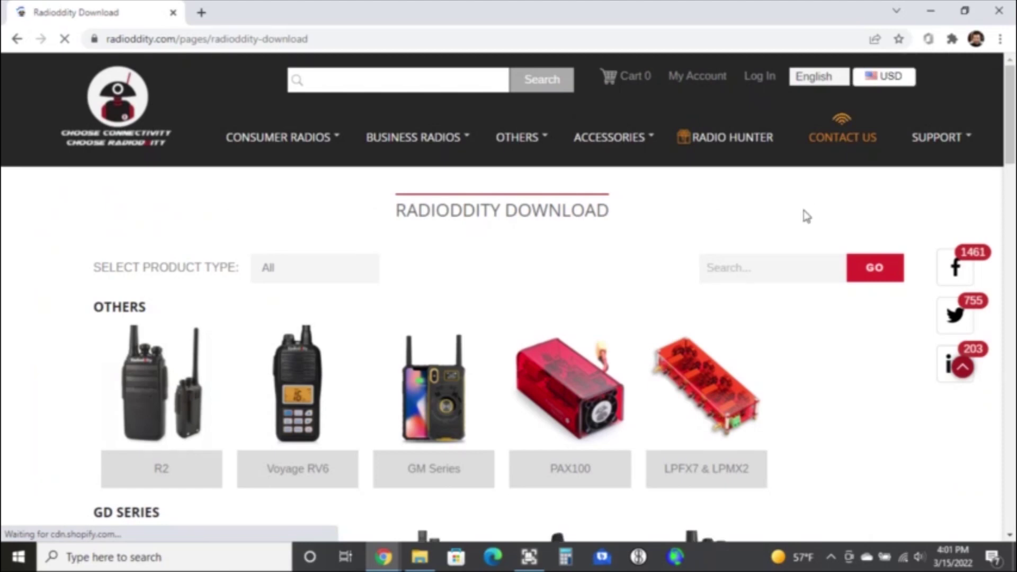
scroll(806, 216, down, 6)
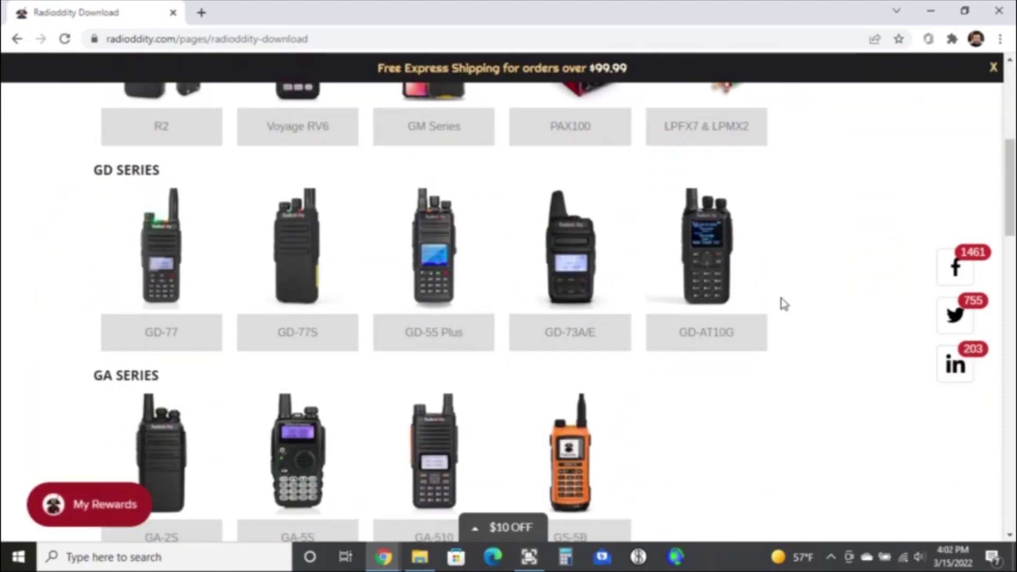
scroll(785, 304, down, 3)
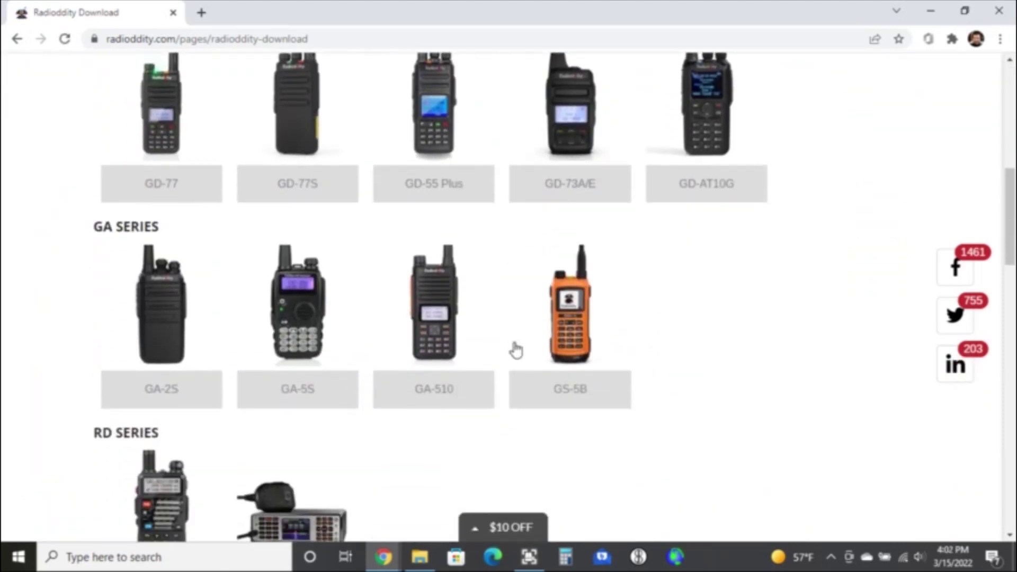
scroll(515, 349, down, 10)
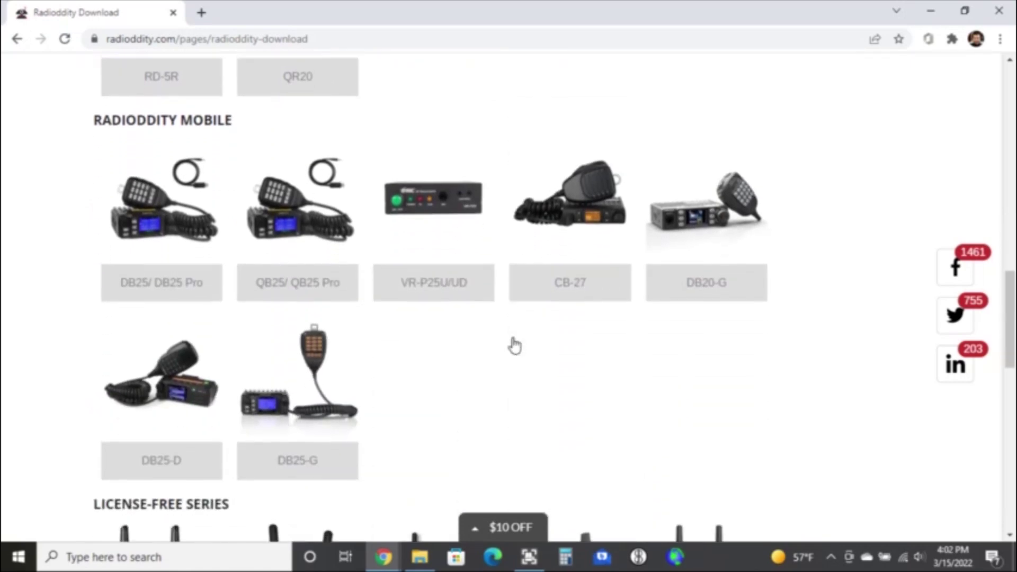
scroll(516, 346, up, 8)
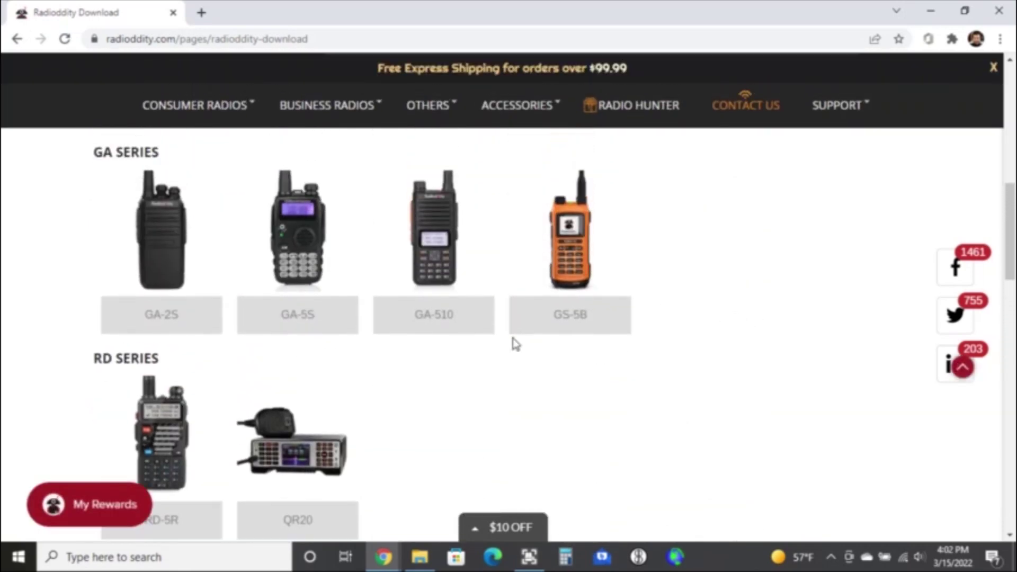
scroll(515, 344, up, 2)
scroll(515, 345, down, 11)
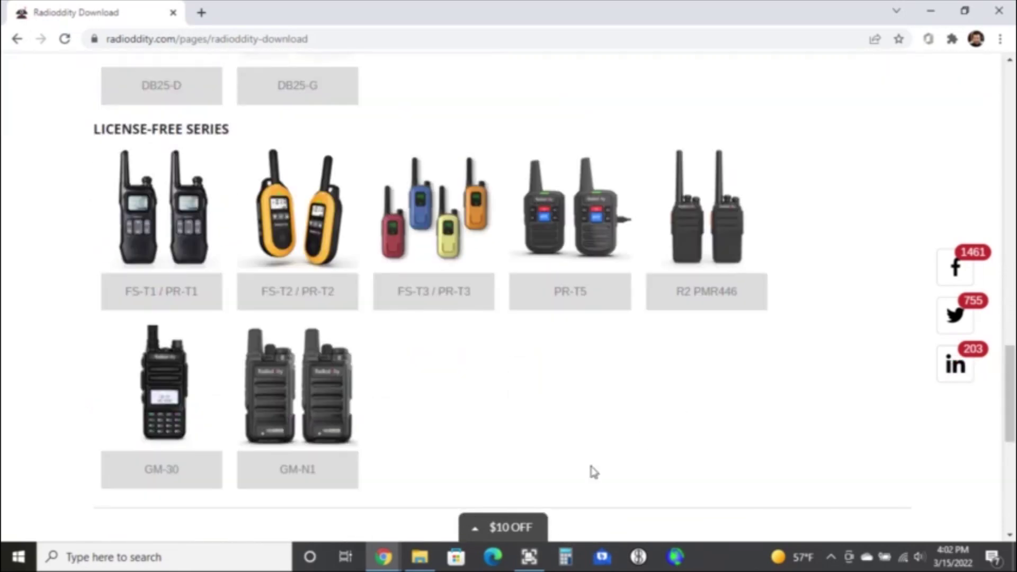
Step: Open the GM-30 downloads and save the Firmware 20210615 & Software_V2.06 archive
click(174, 476)
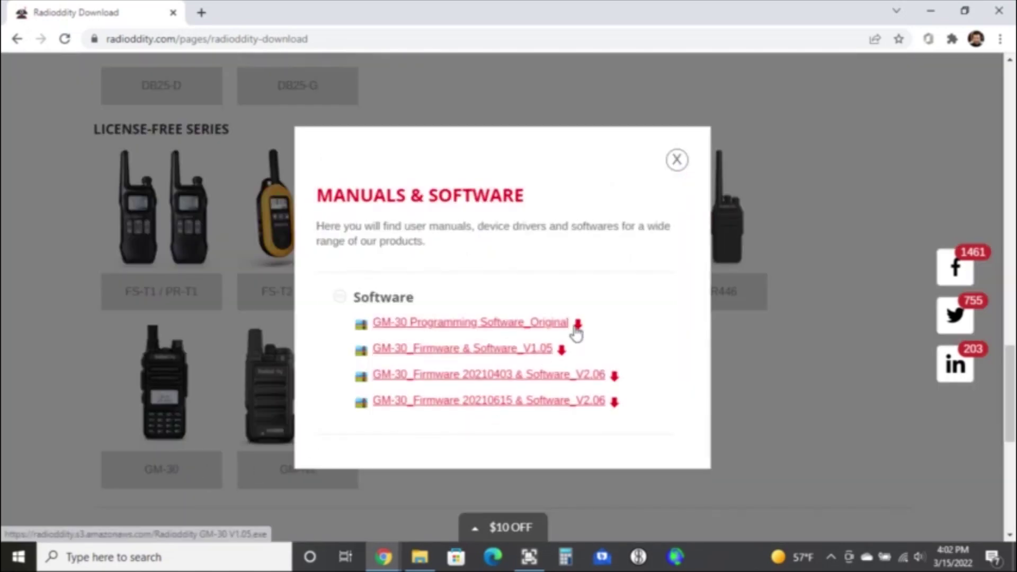
scroll(576, 333, down, 1)
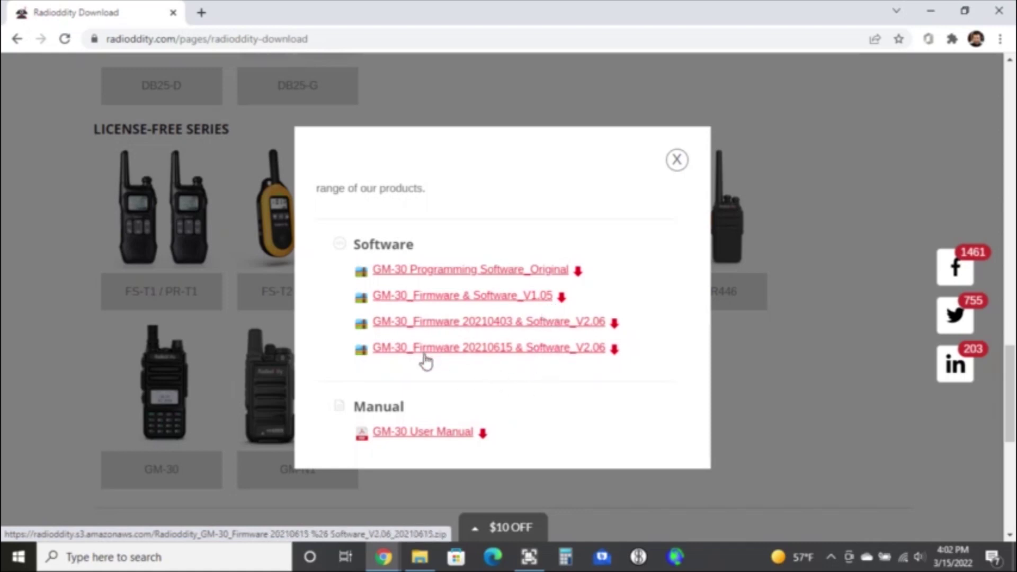
click(460, 348)
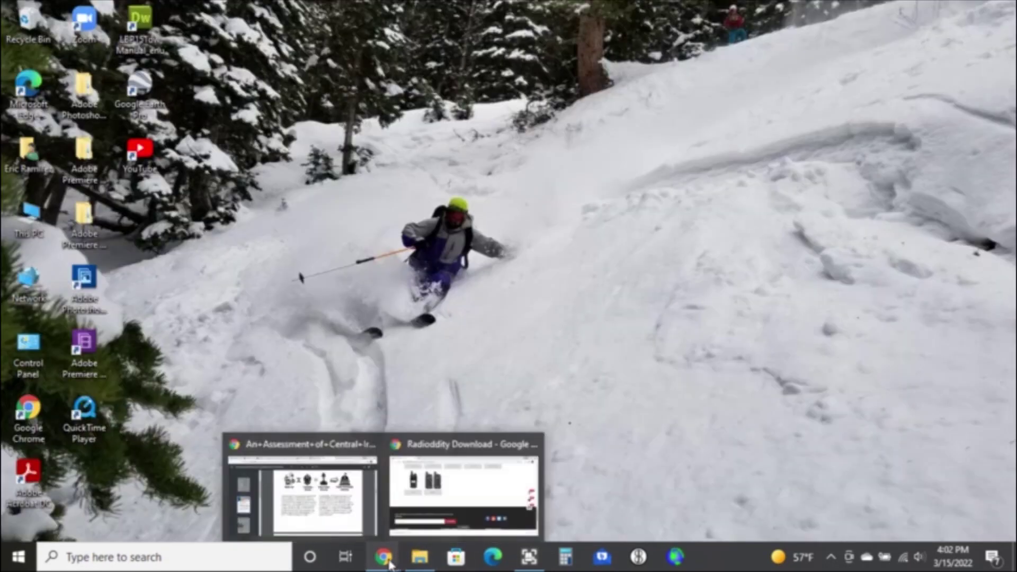
Step: Extract all files from the downloaded GM-30 firmware zip into Downloads
mouse_move(419, 562)
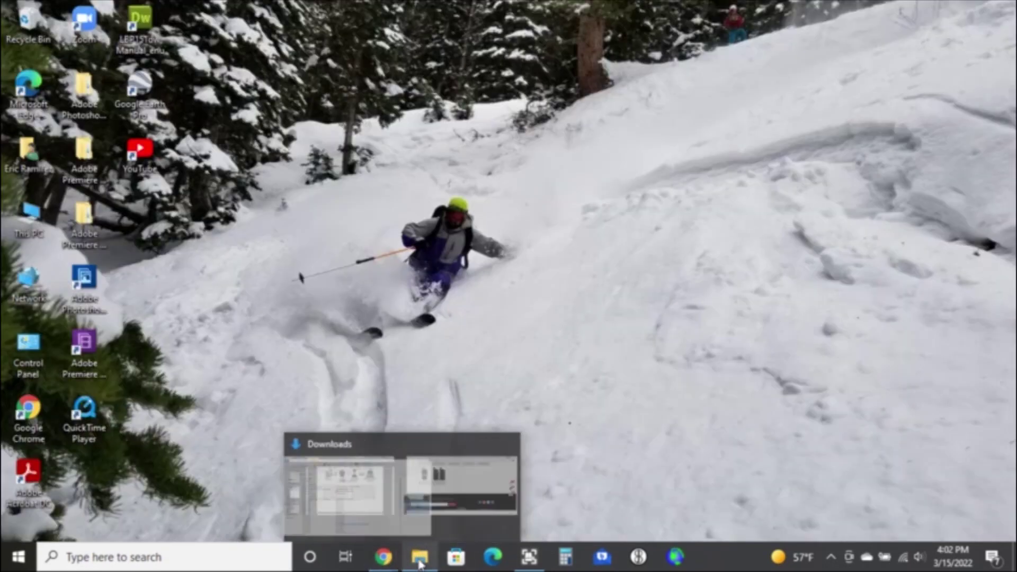
click(395, 487)
click(244, 170)
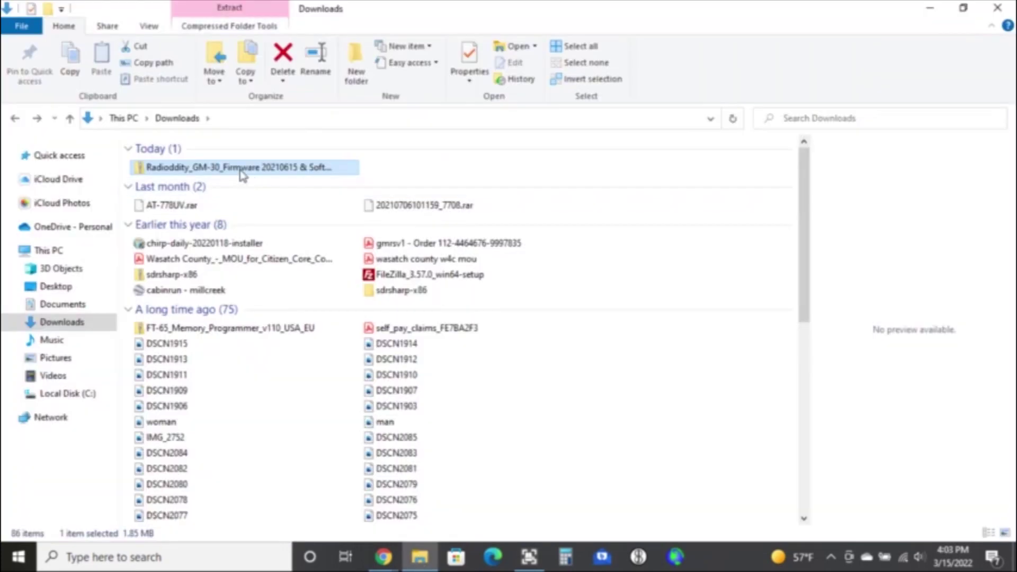
click(244, 21)
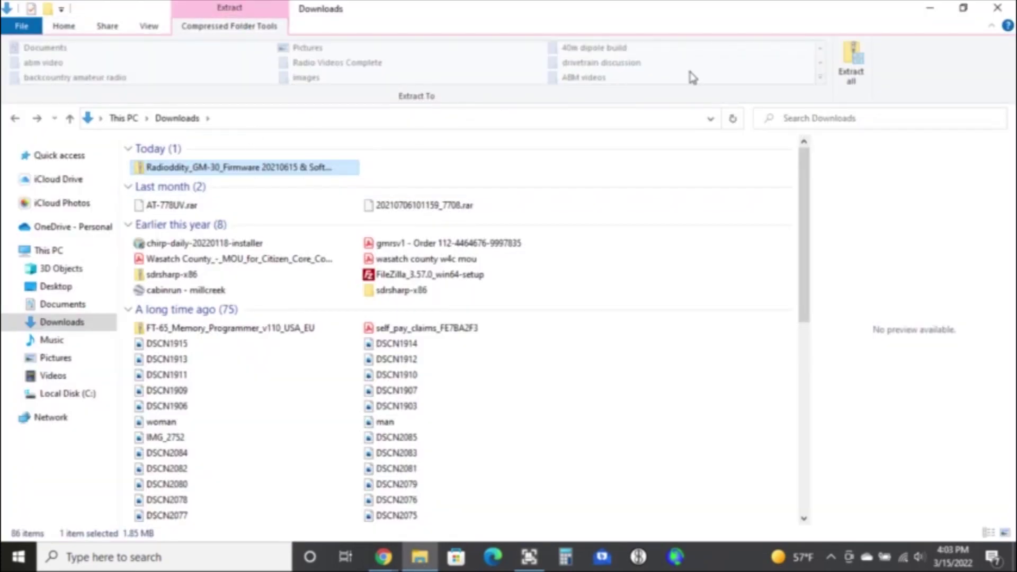
click(854, 68)
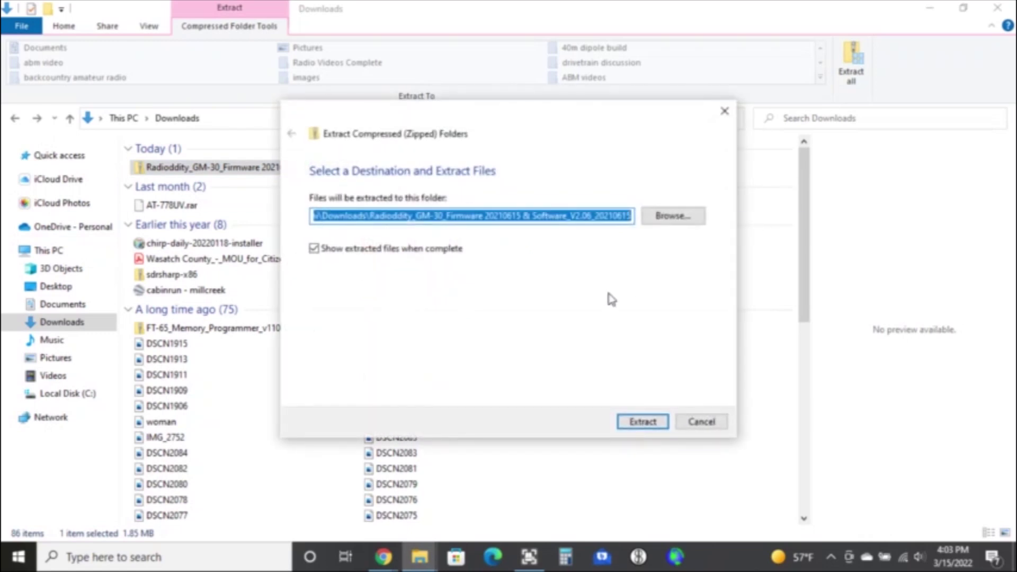
click(653, 425)
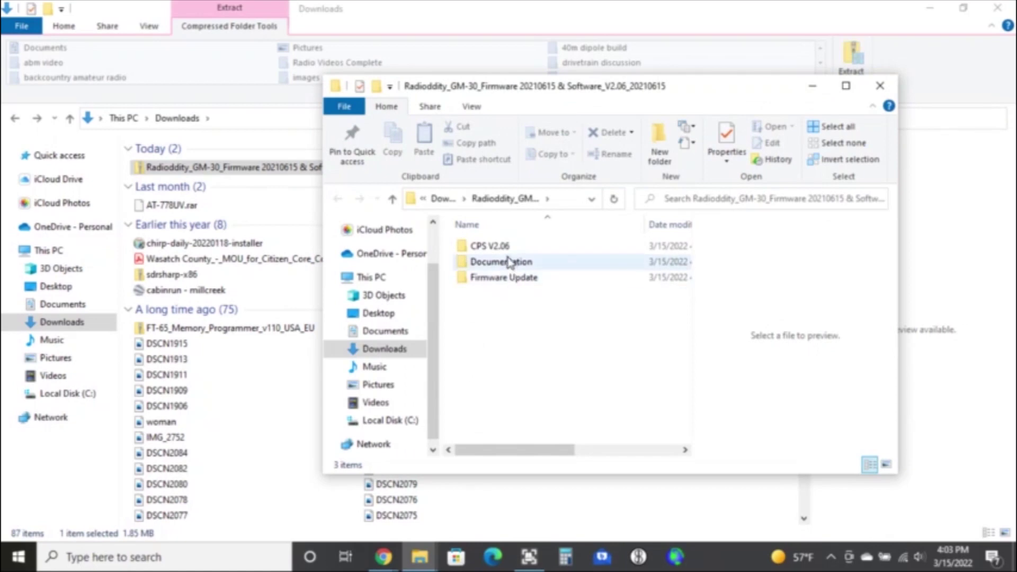
Step: Open the GM-30 firmware update PDF from the Documentation folder
double_click(509, 262)
click(544, 247)
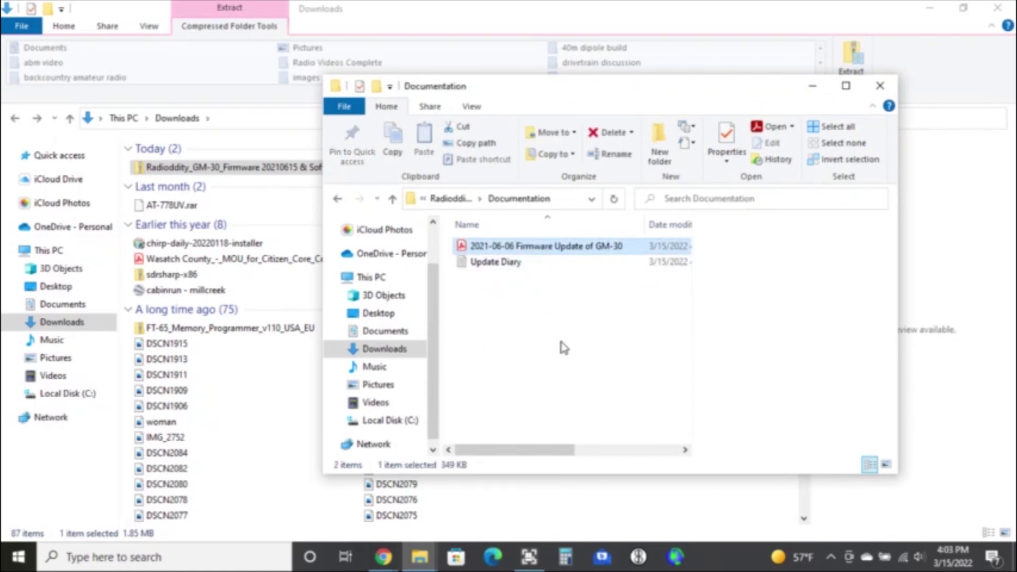
key(Return)
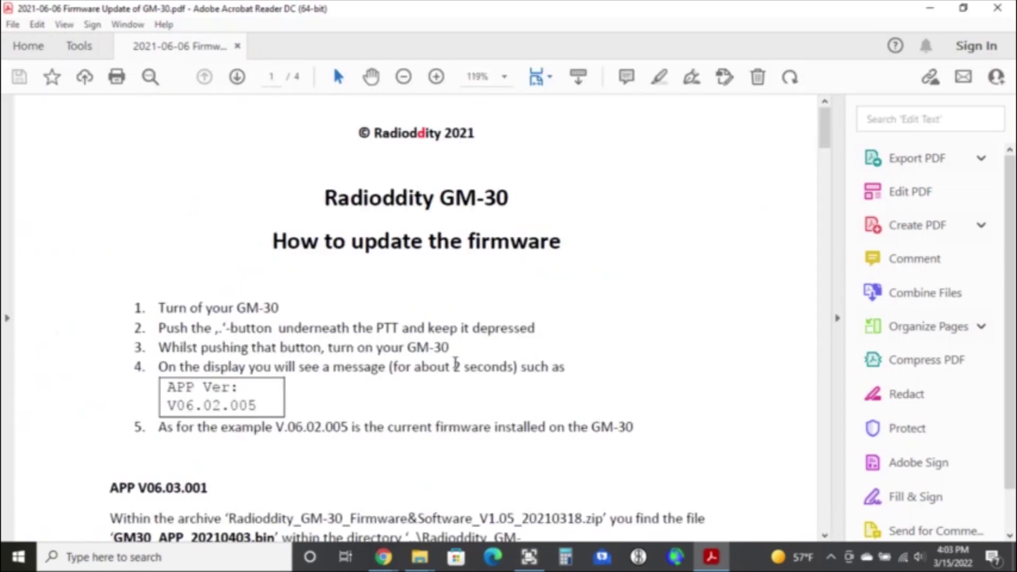
scroll(436, 360, down, 3)
scroll(436, 360, down, 9)
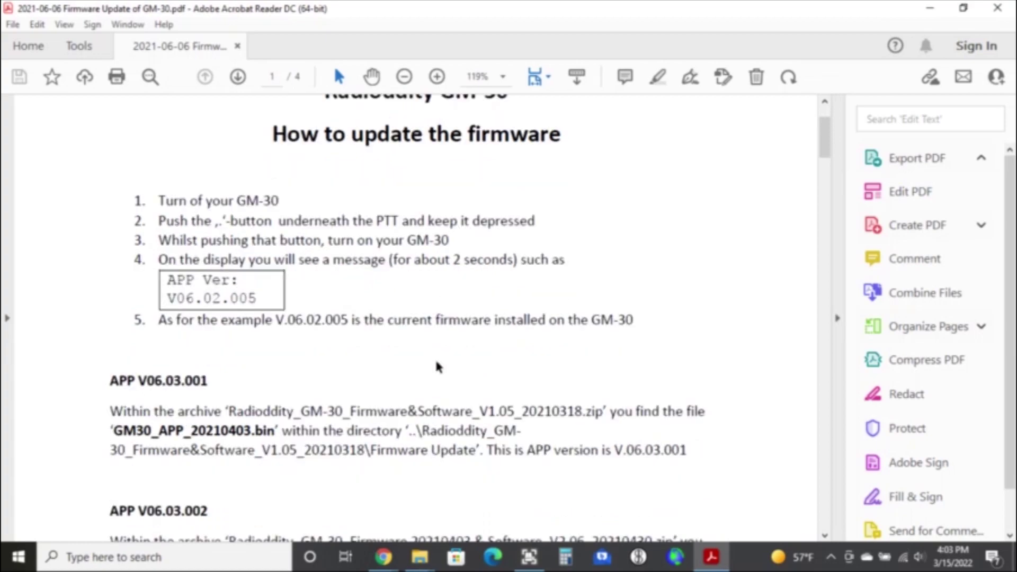
scroll(435, 362, down, 15)
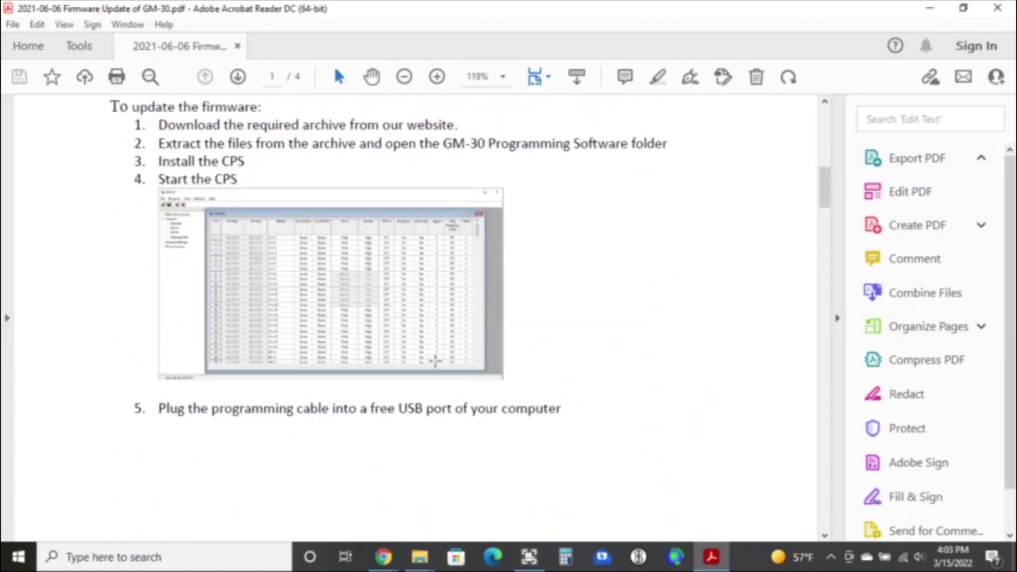
scroll(435, 360, down, 9)
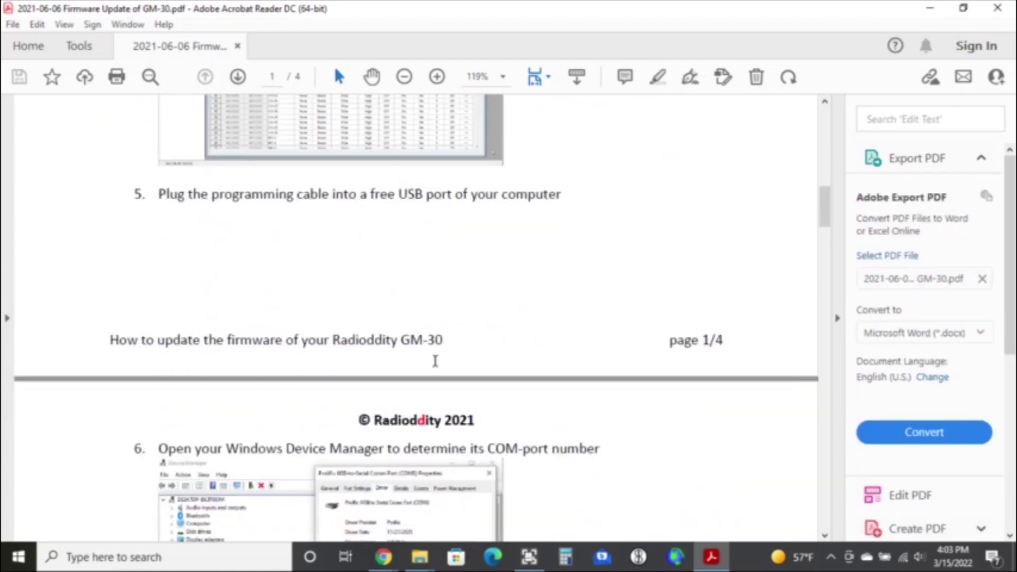
scroll(436, 360, down, 12)
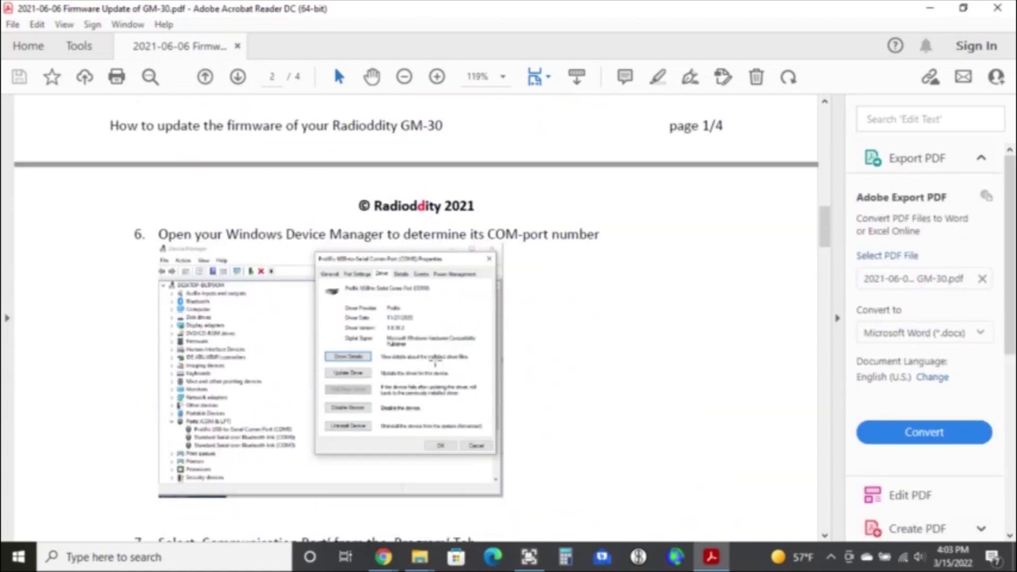
scroll(436, 361, down, 2)
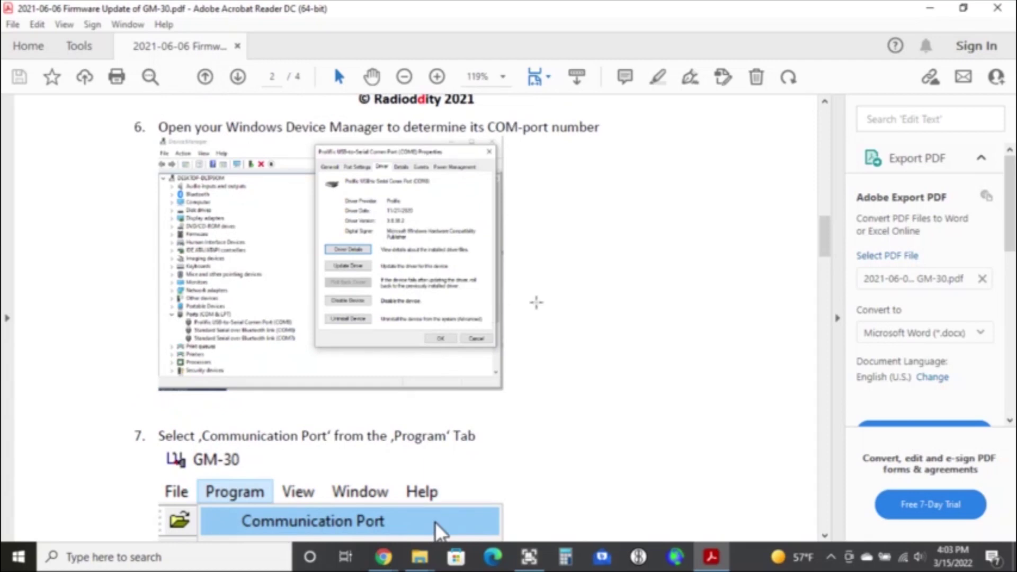
scroll(536, 304, down, 7)
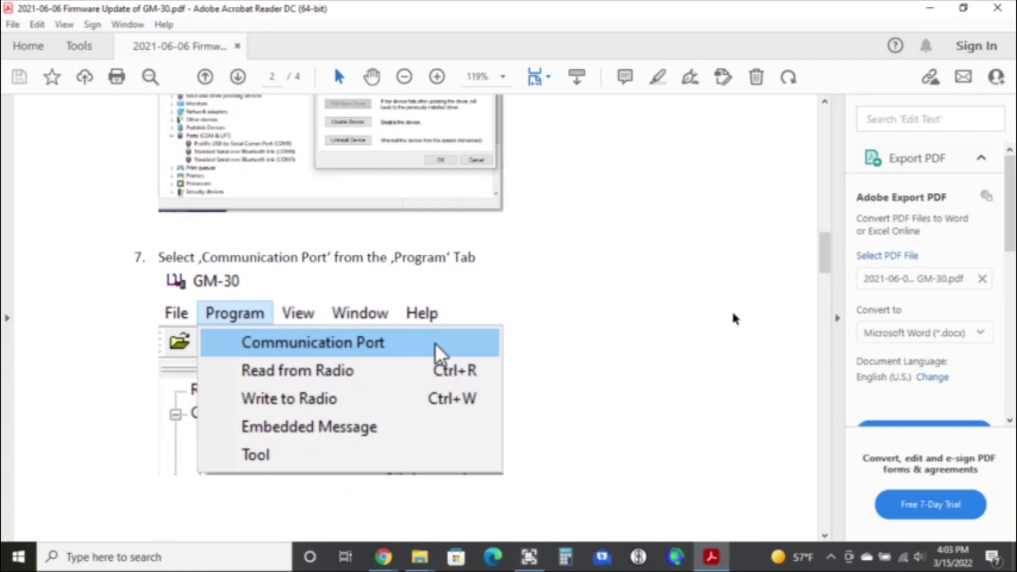
scroll(727, 320, down, 12)
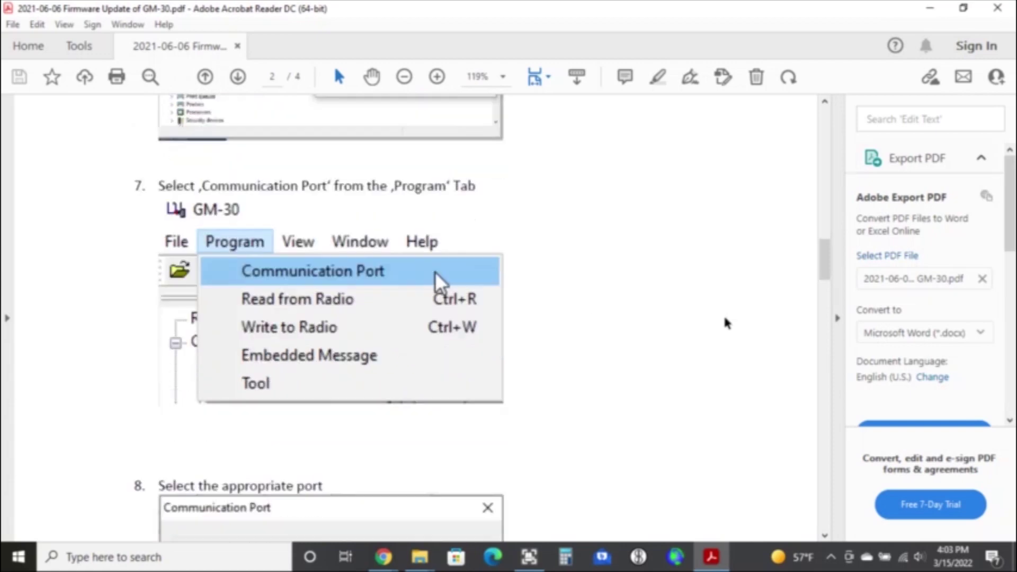
scroll(713, 331, down, 9)
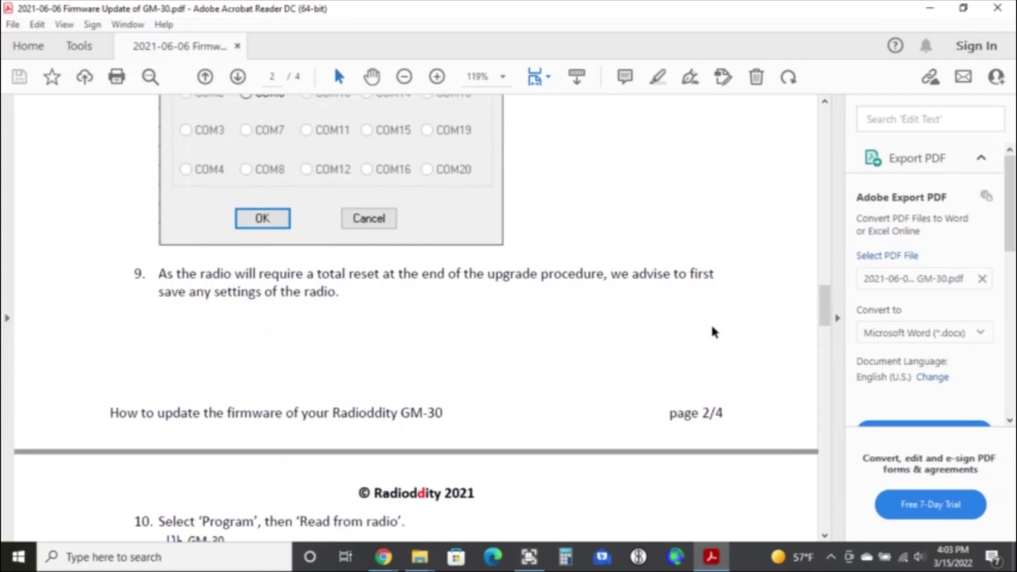
scroll(712, 332, down, 12)
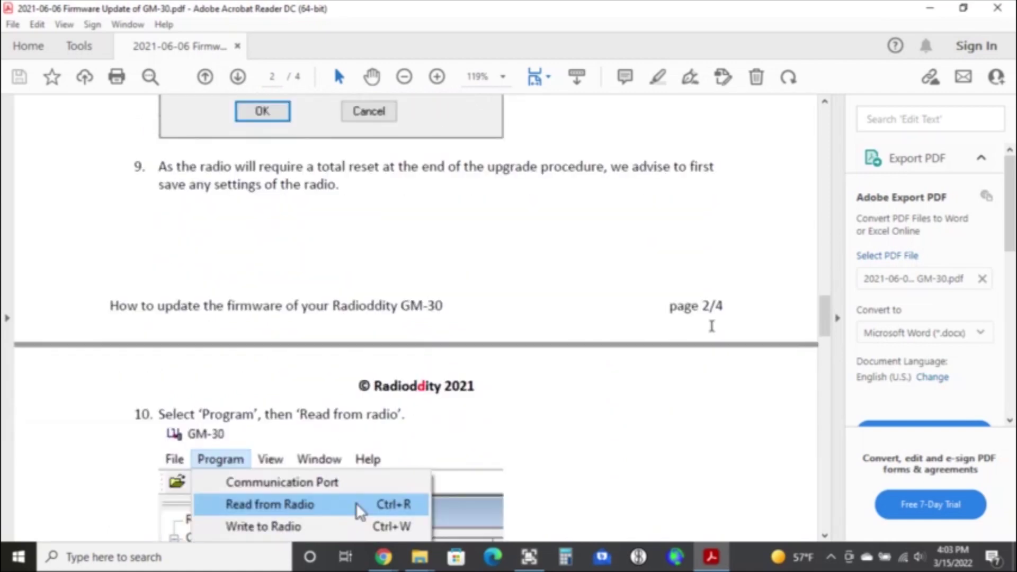
scroll(712, 332, down, 9)
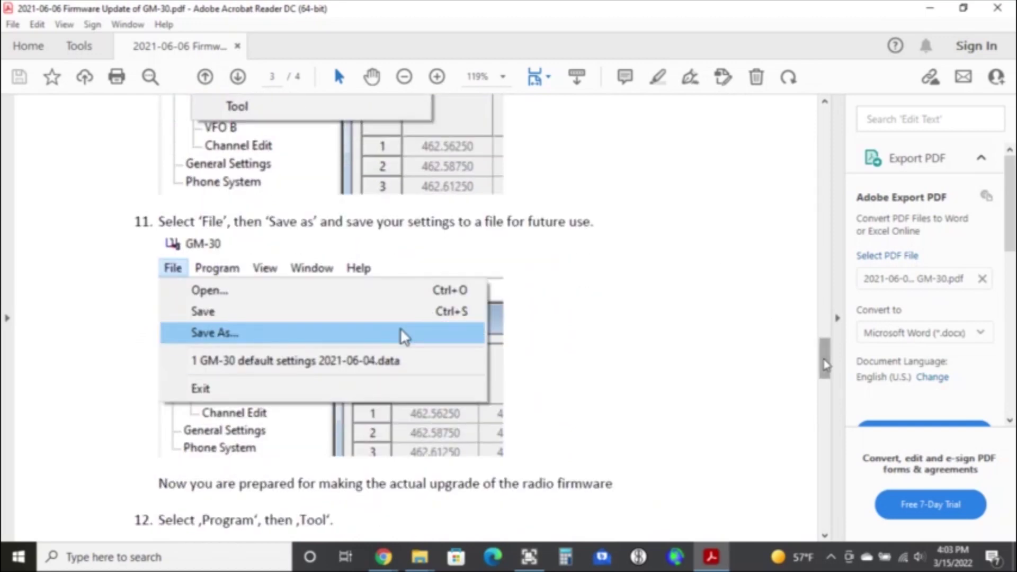
Step: Scroll through steps 13 to 24 of the firmware guide, then close Acrobat Reader
drag(825, 366, 825, 455)
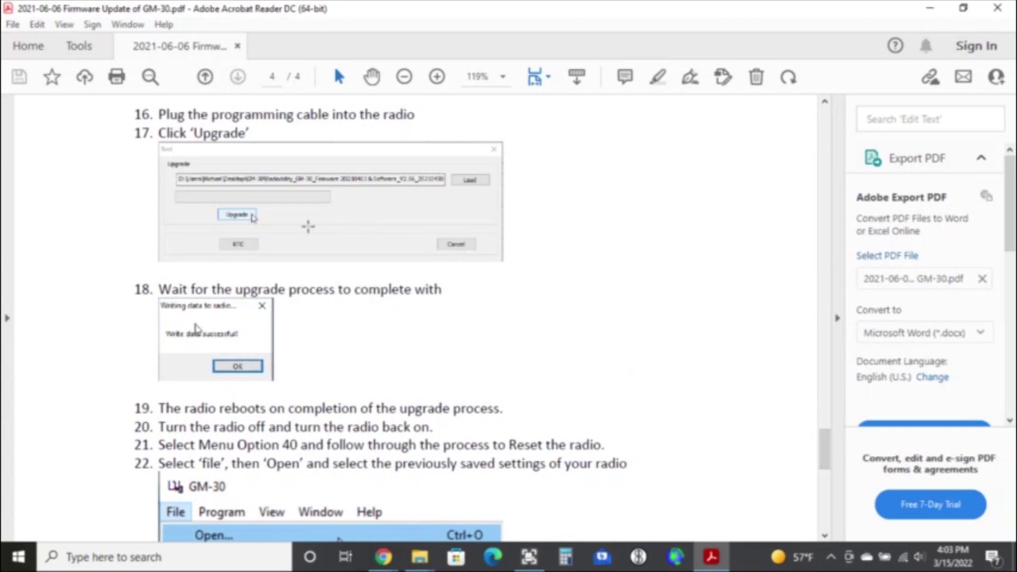
scroll(303, 221, up, 4)
scroll(303, 221, up, 10)
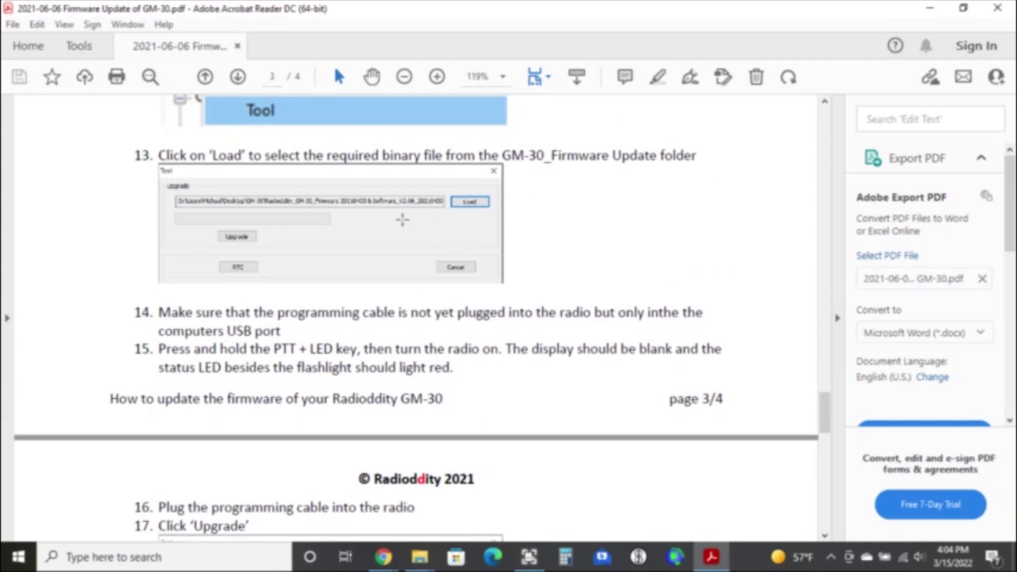
scroll(403, 219, up, 3)
right_click(402, 220)
click(77, 186)
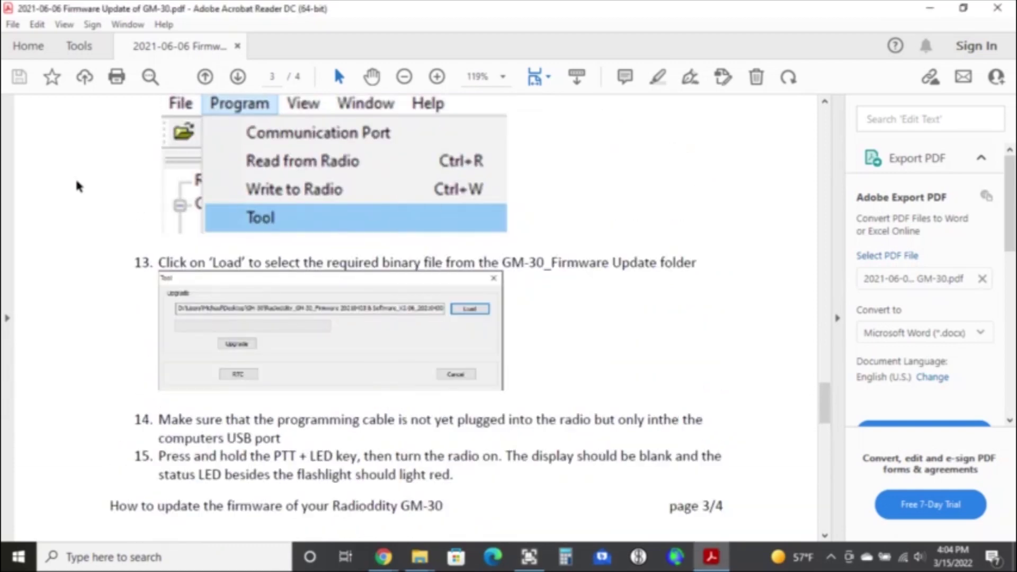
scroll(125, 243, up, 1)
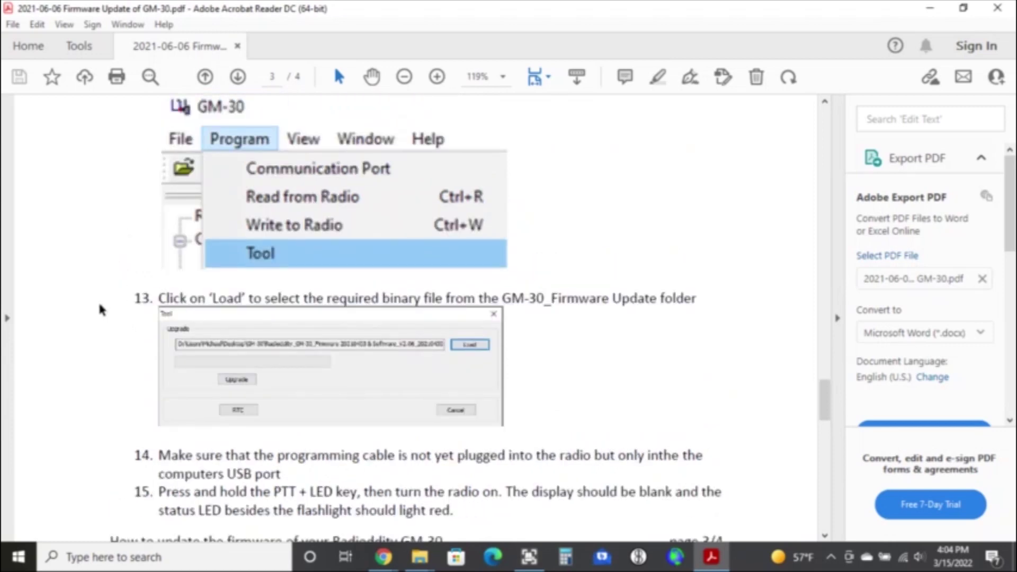
scroll(102, 309, down, 3)
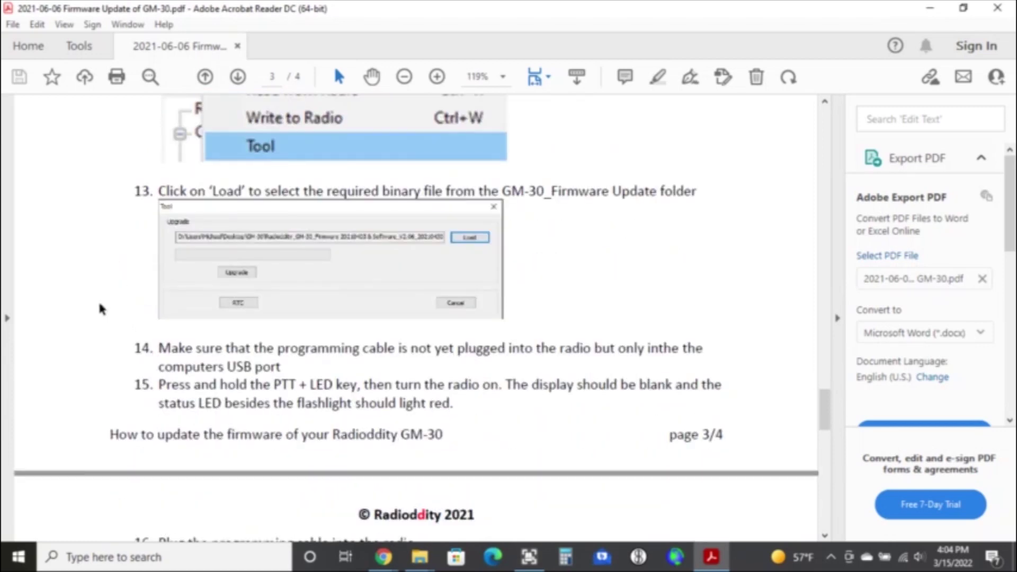
scroll(102, 309, down, 5)
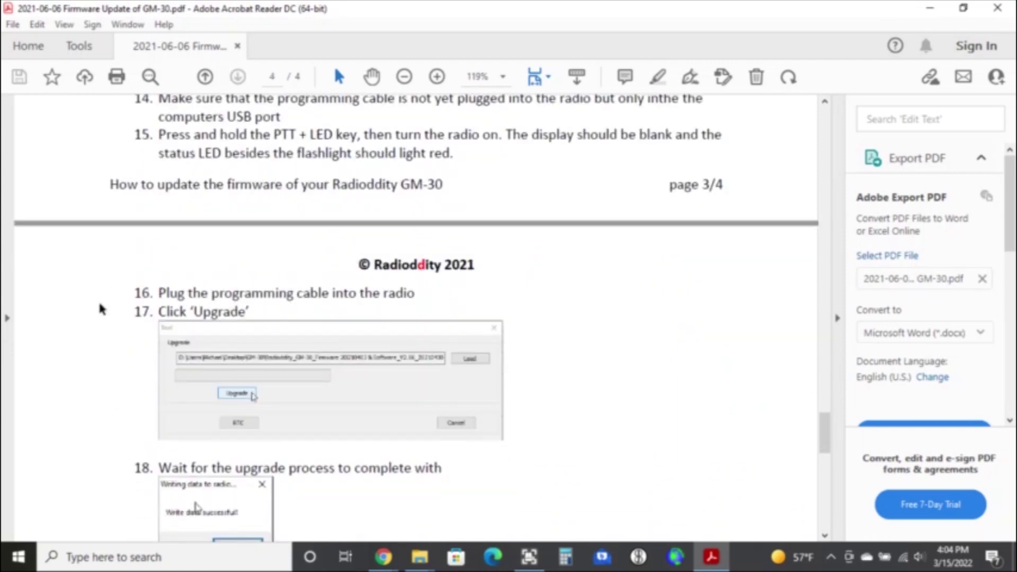
scroll(102, 309, down, 6)
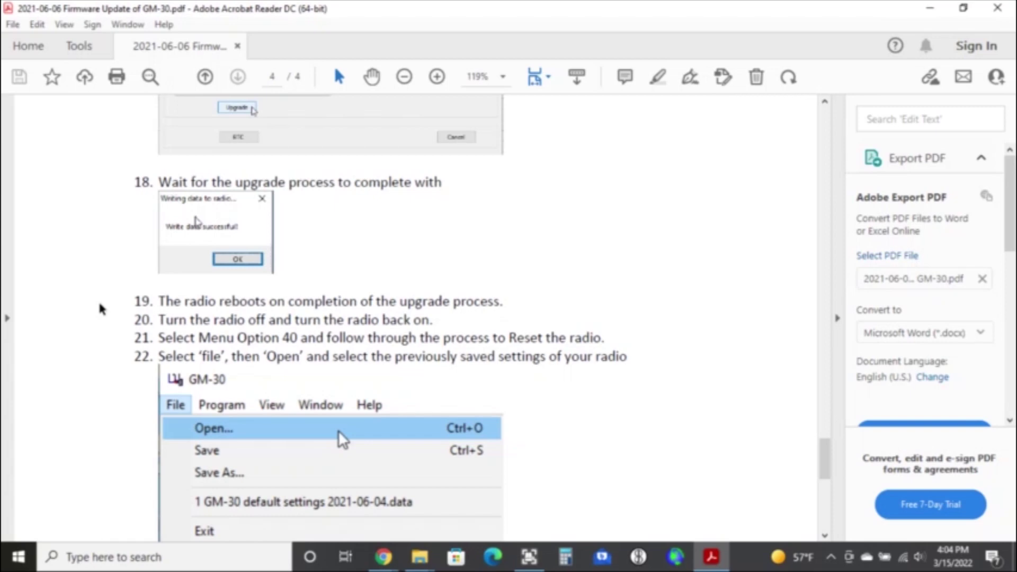
scroll(102, 309, down, 3)
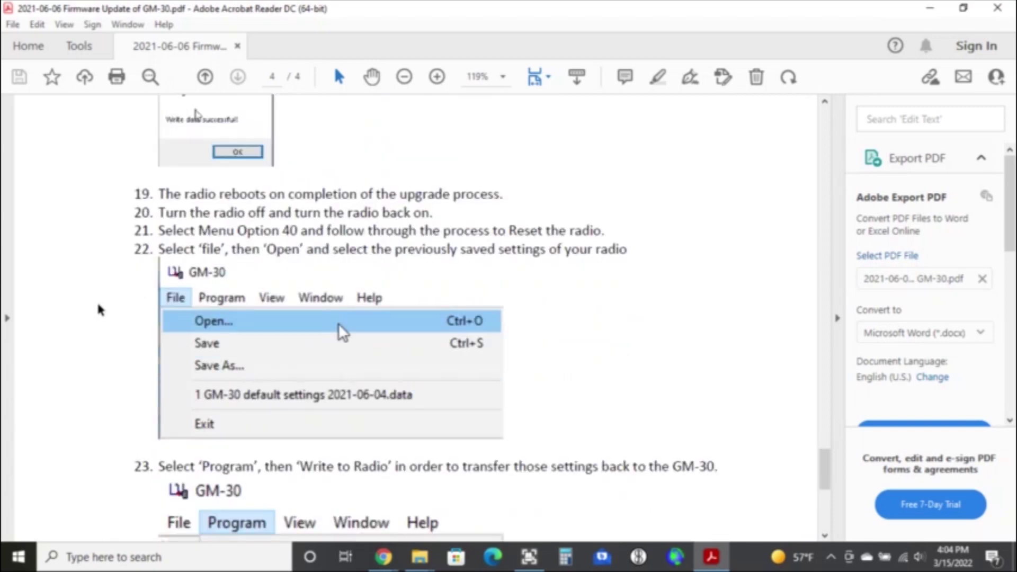
scroll(100, 310, down, 5)
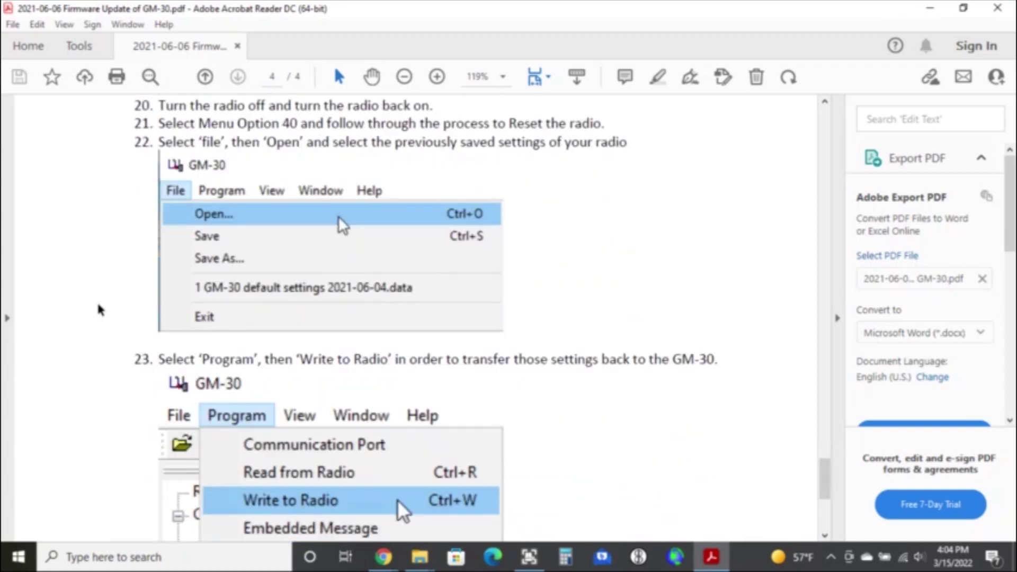
scroll(98, 310, down, 4)
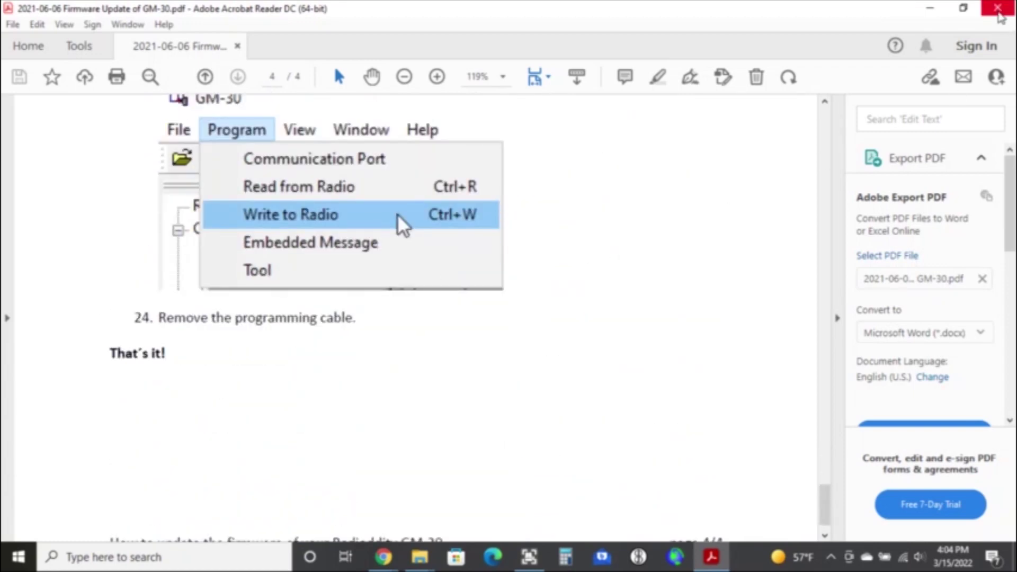
click(999, 13)
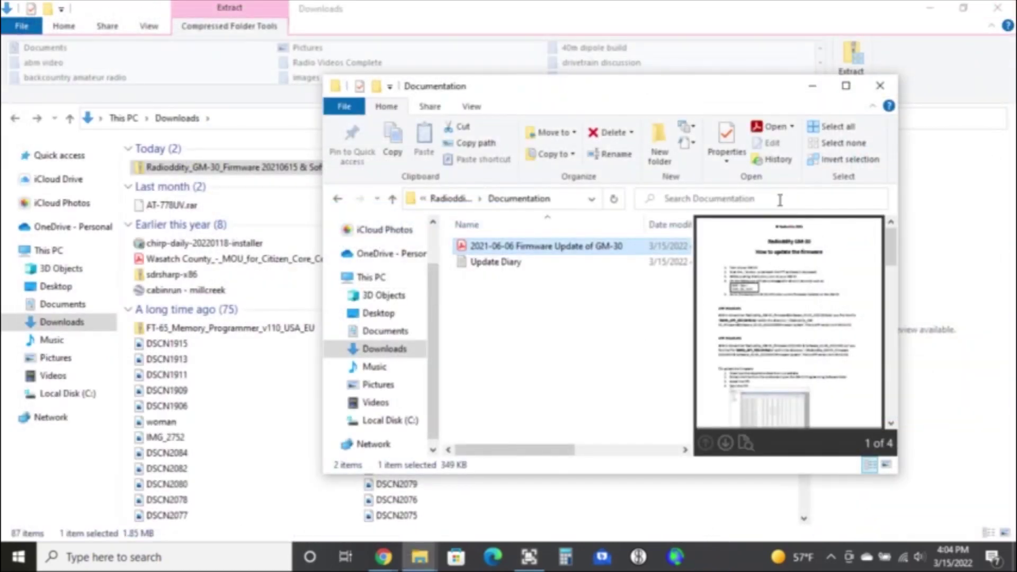
Step: Check the Firmware Update folder's two .bin files, then launch the GM-30 software via Start search
click(392, 200)
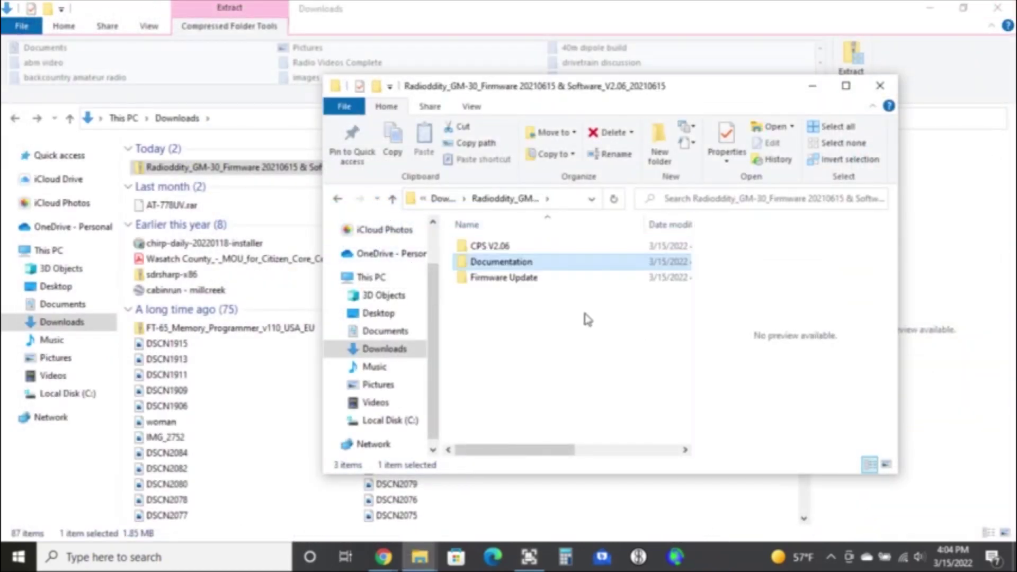
double_click(534, 277)
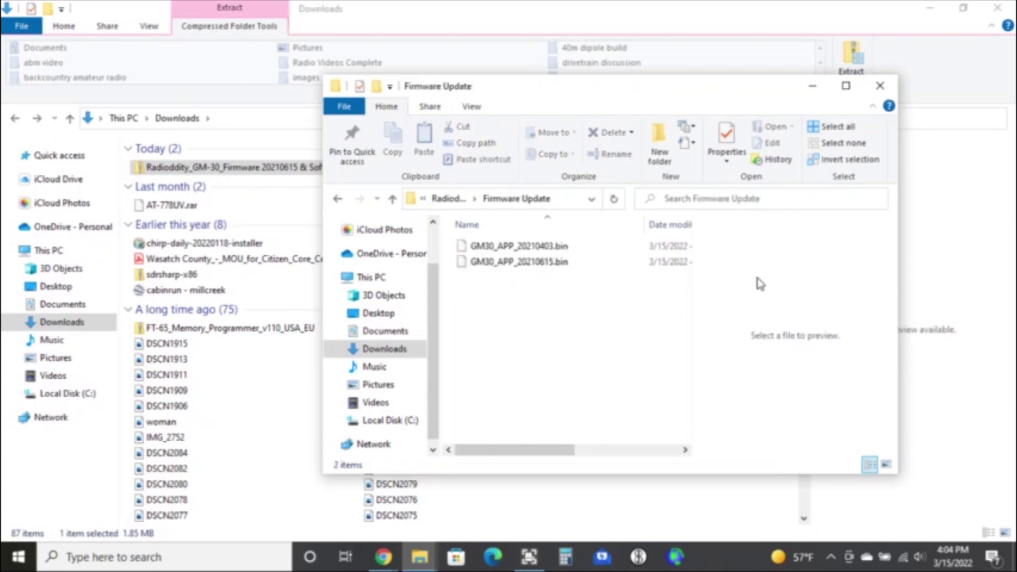
click(879, 91)
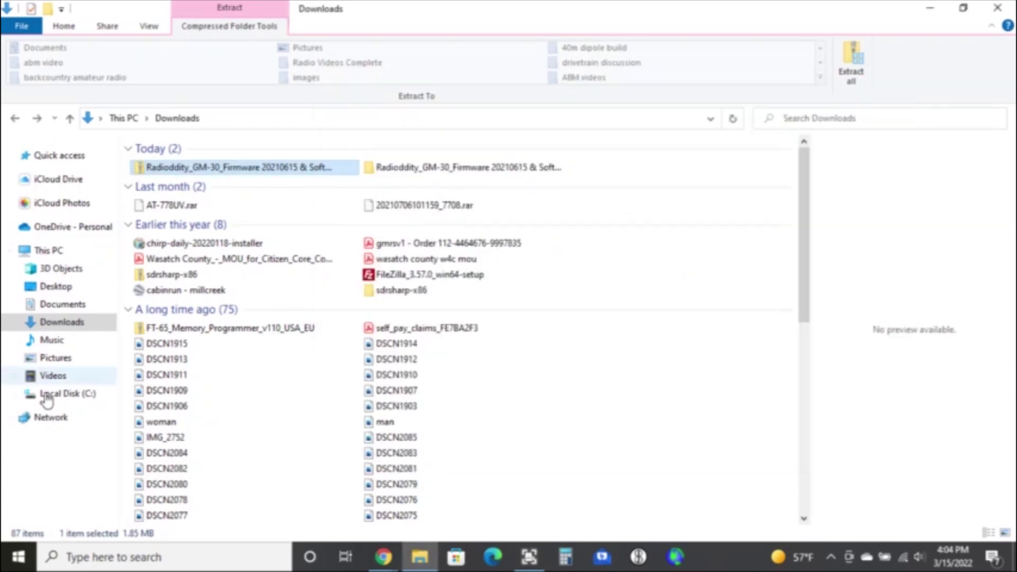
key(super)
text(gm-30)
key(Return)
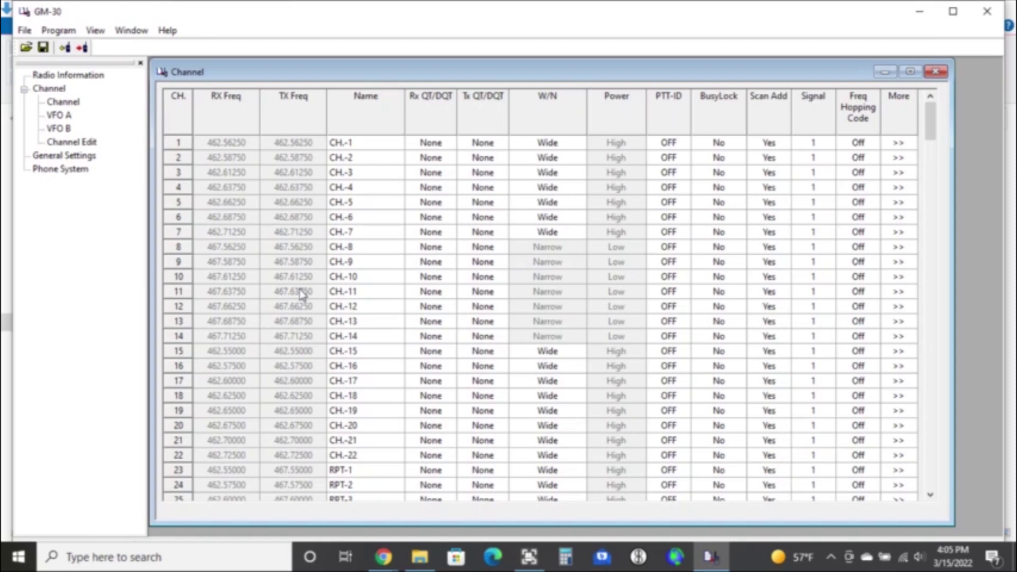
scroll(301, 295, down, 4)
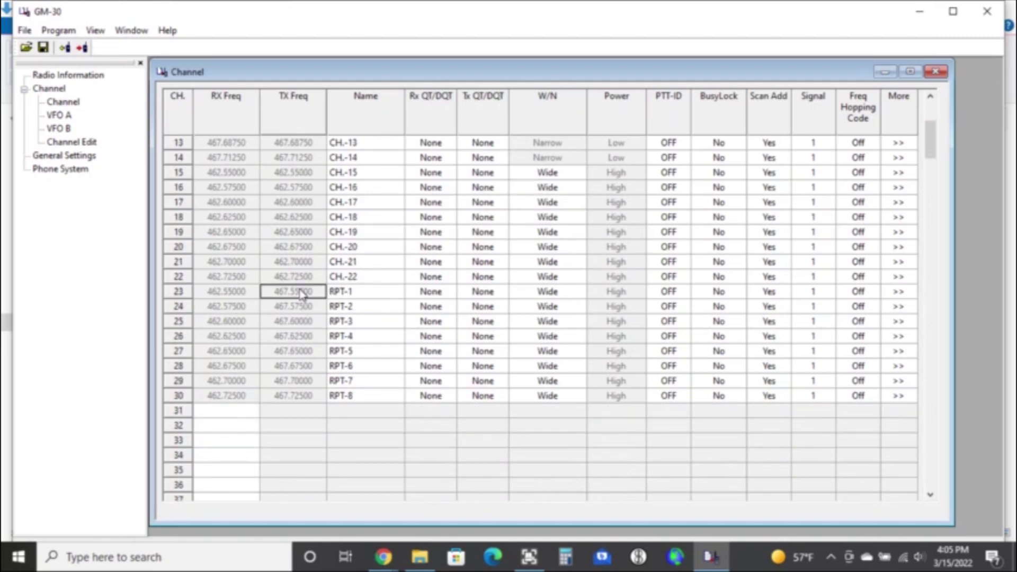
click(421, 382)
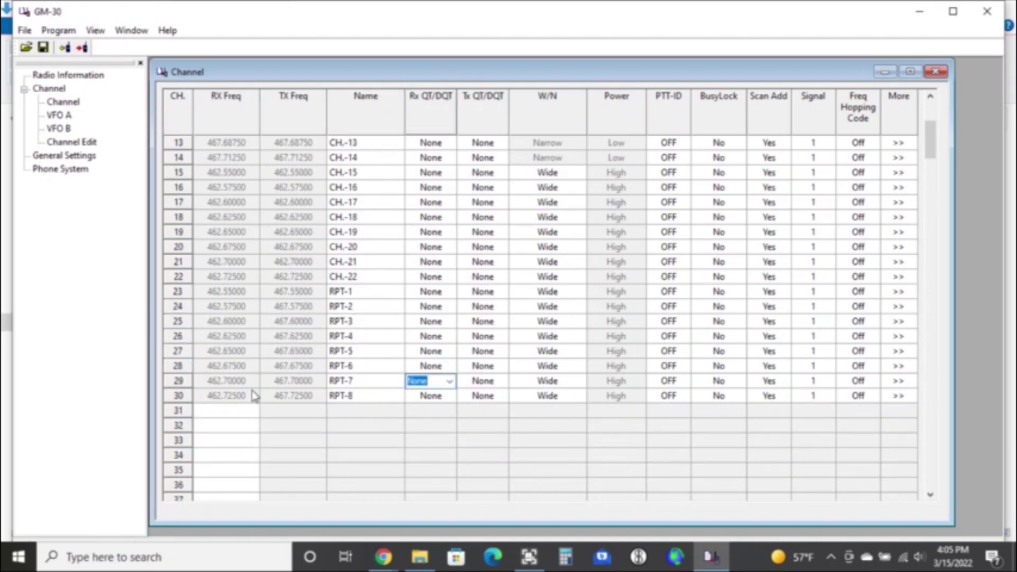
click(233, 365)
click(342, 292)
click(356, 293)
click(363, 320)
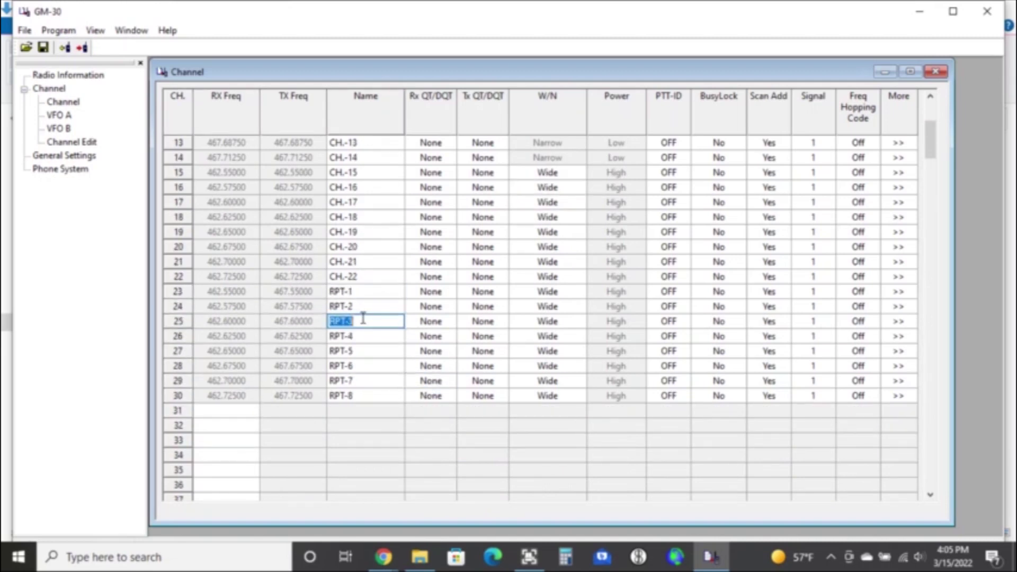
click(357, 365)
click(435, 293)
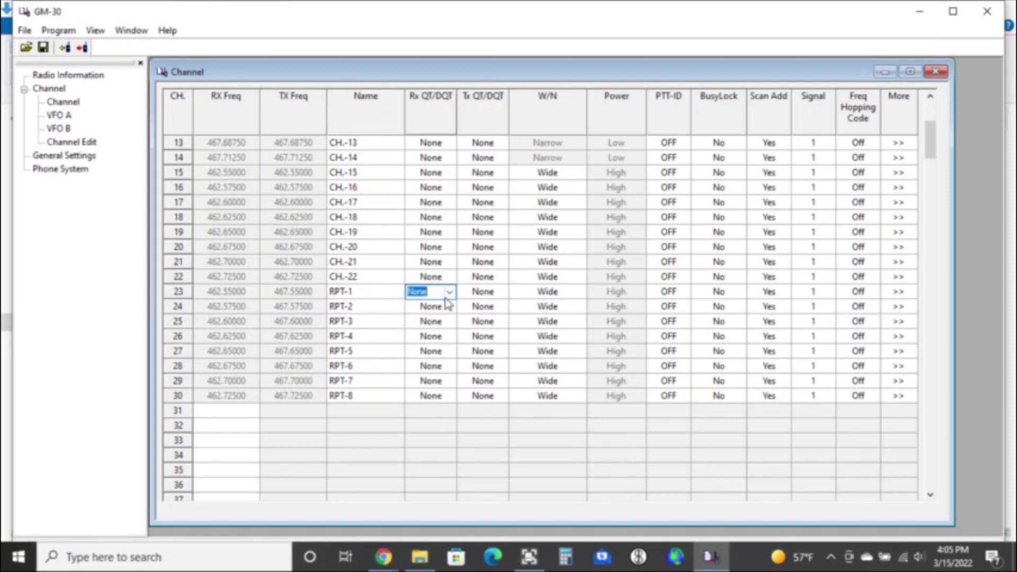
click(449, 292)
click(424, 445)
scroll(373, 430, up, 4)
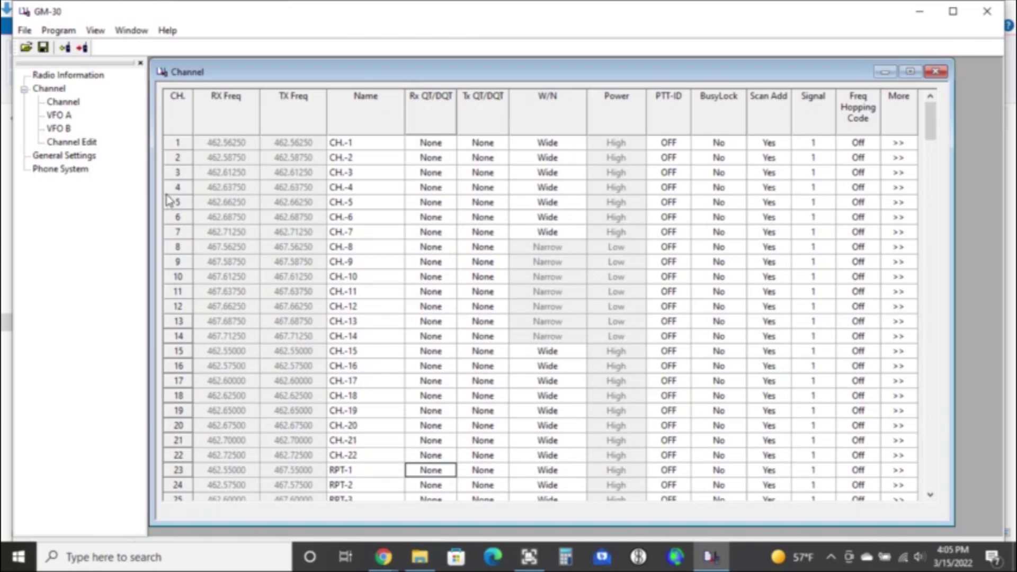
Step: Read the radio's current settings into the CPS with Program > Read from Radio
click(74, 34)
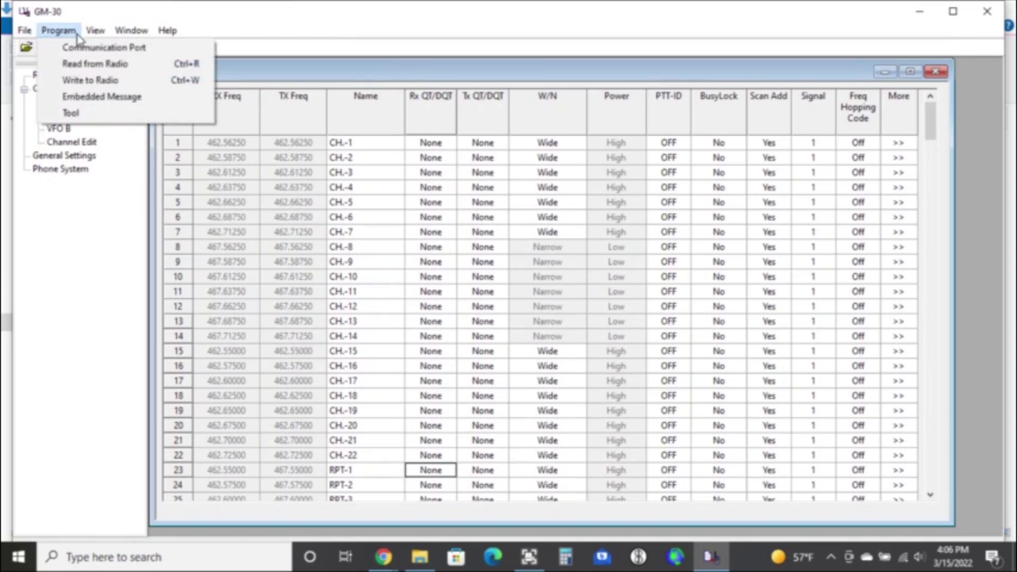
click(87, 64)
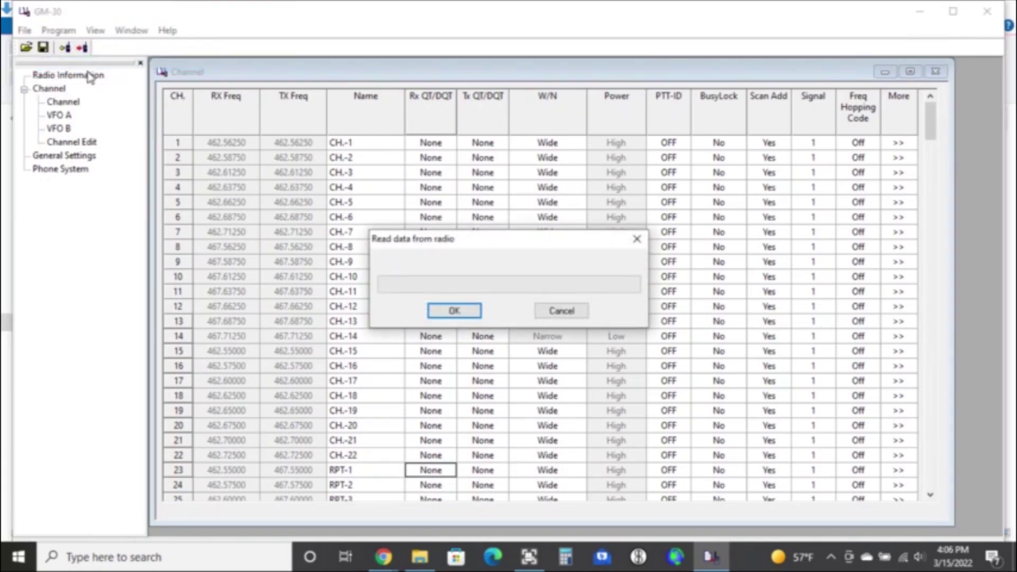
click(454, 313)
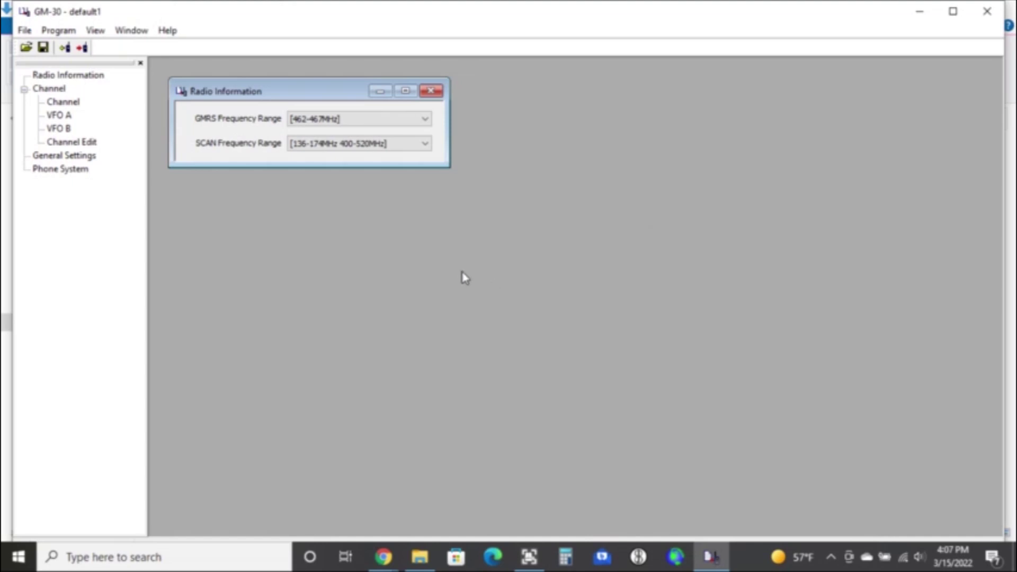
Step: Show the channel table and check channel 23's 141.3 and channel 20's D503N tones
click(74, 103)
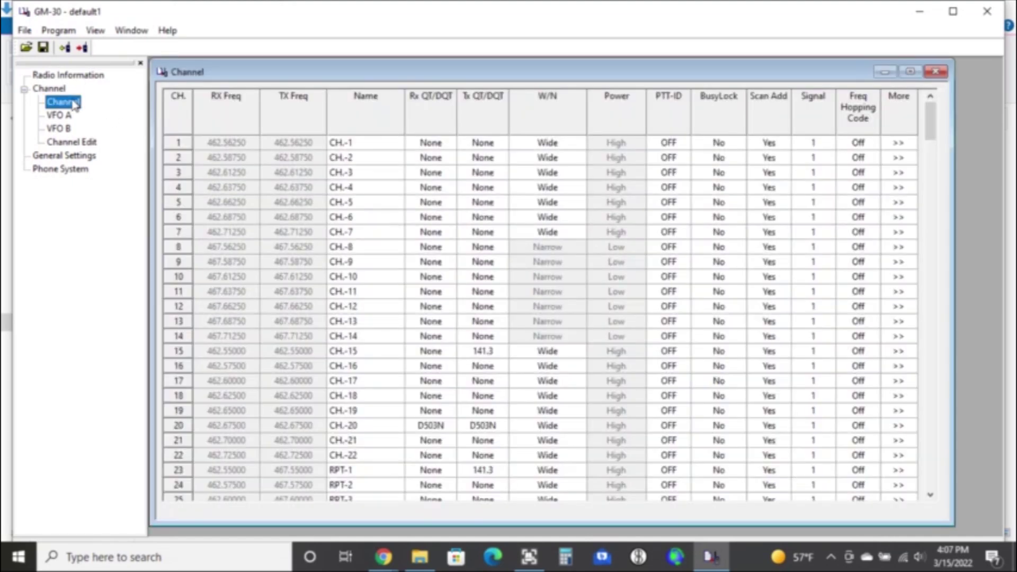
scroll(395, 252, down, 2)
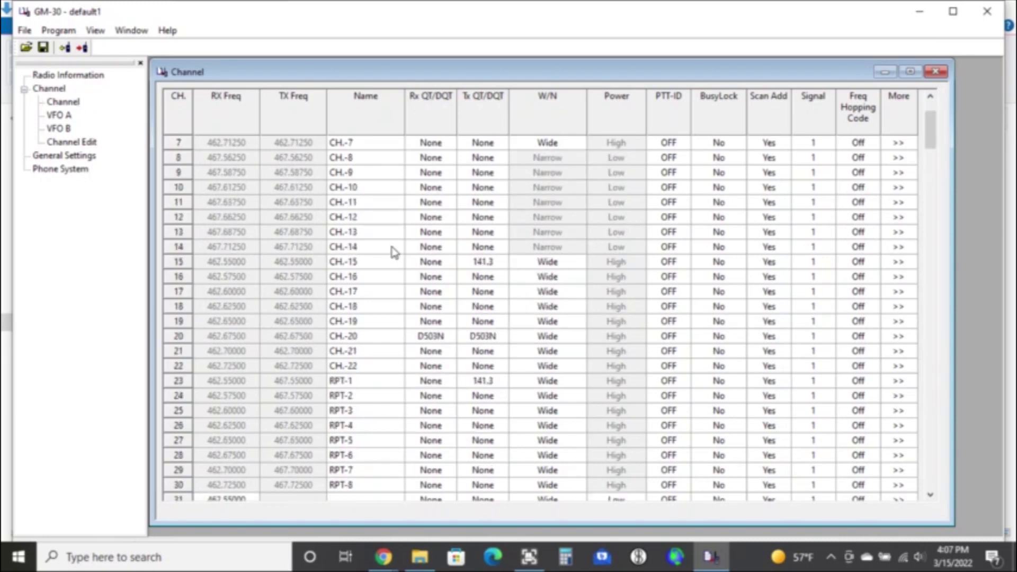
scroll(394, 252, down, 3)
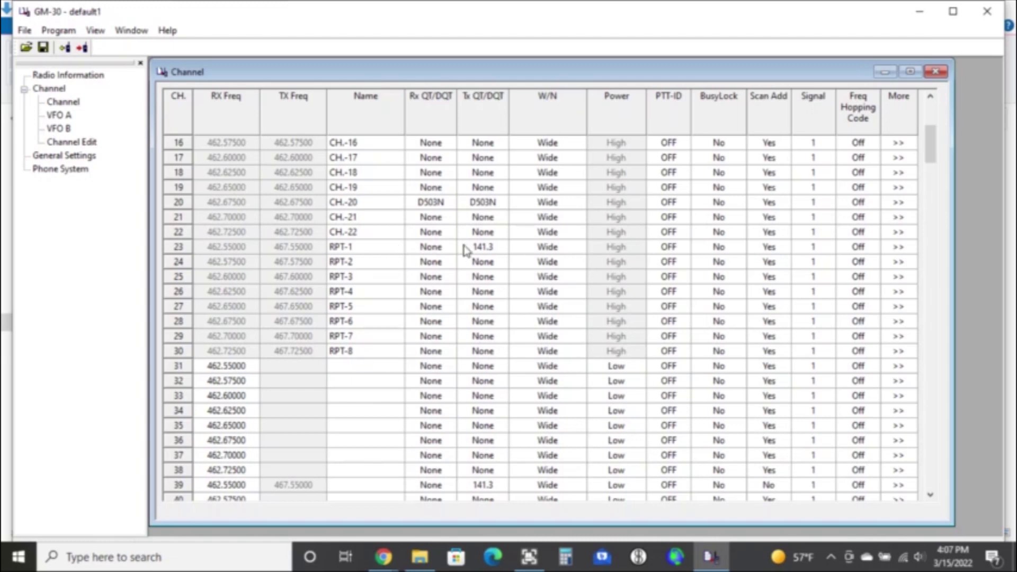
click(487, 247)
click(487, 202)
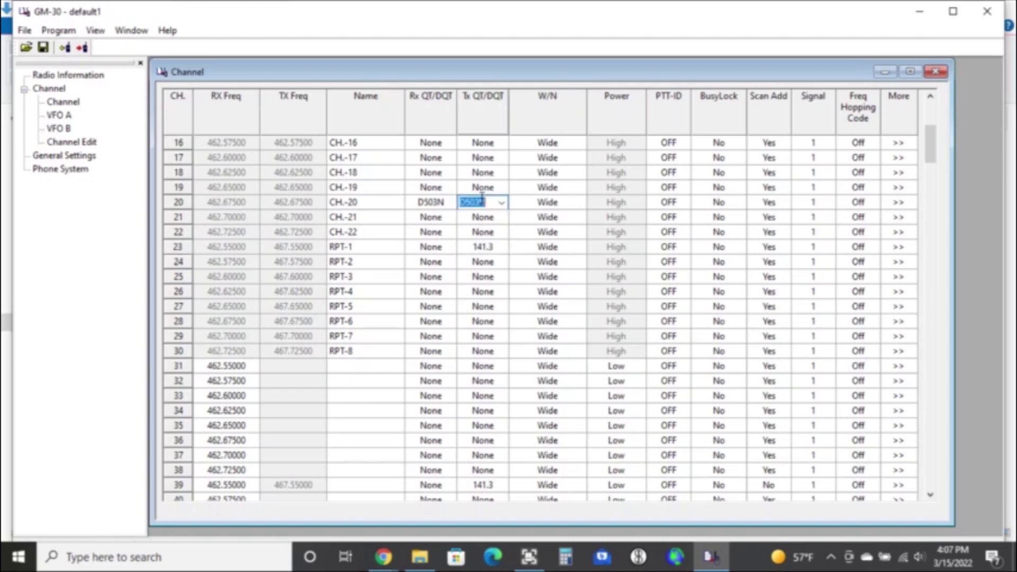
click(430, 202)
scroll(429, 225, up, 1)
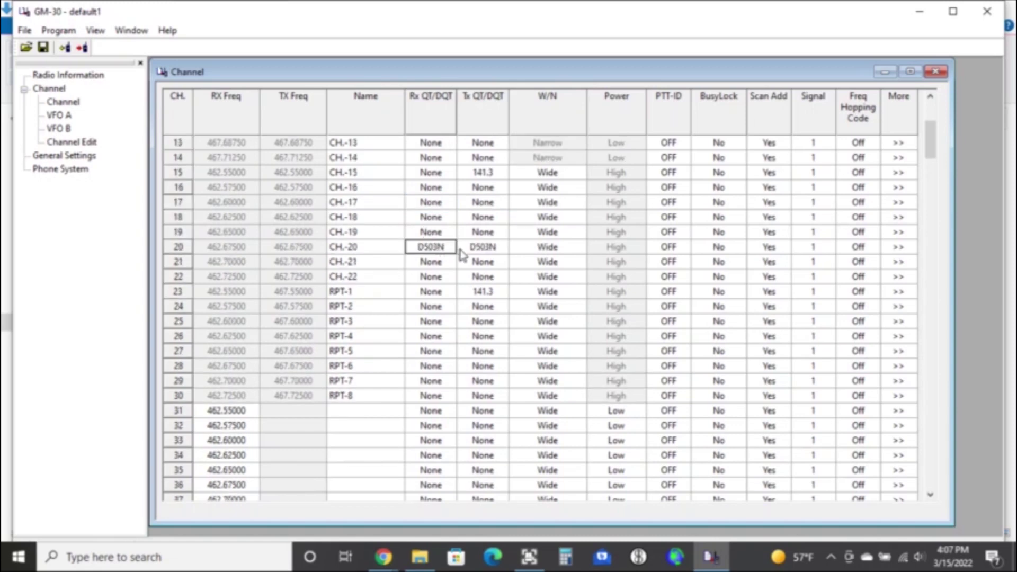
scroll(462, 255, up, 3)
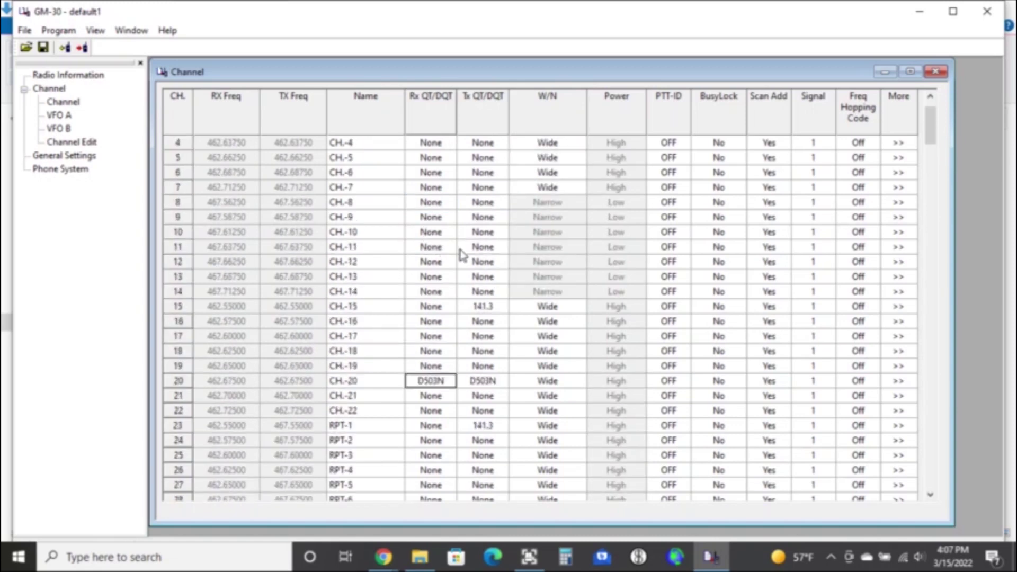
scroll(462, 255, up, 1)
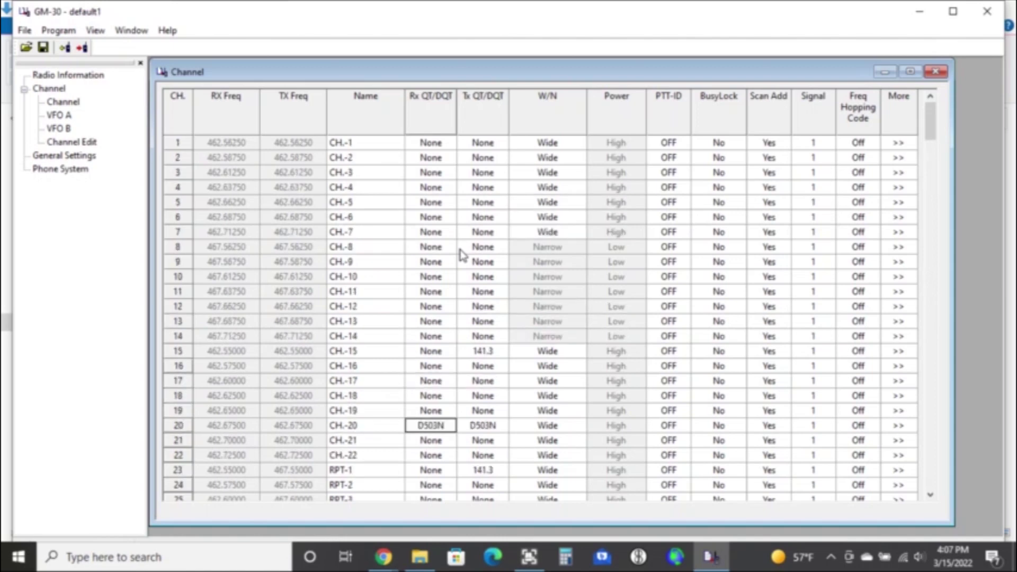
Step: Inspect channel 2's power level in its Channel Edit window, then close it
click(601, 159)
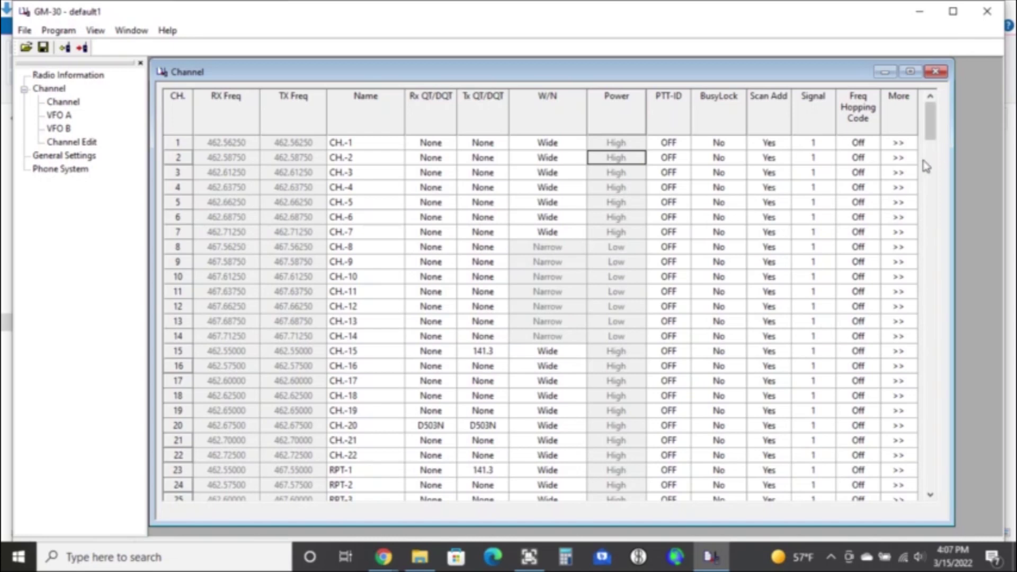
click(900, 158)
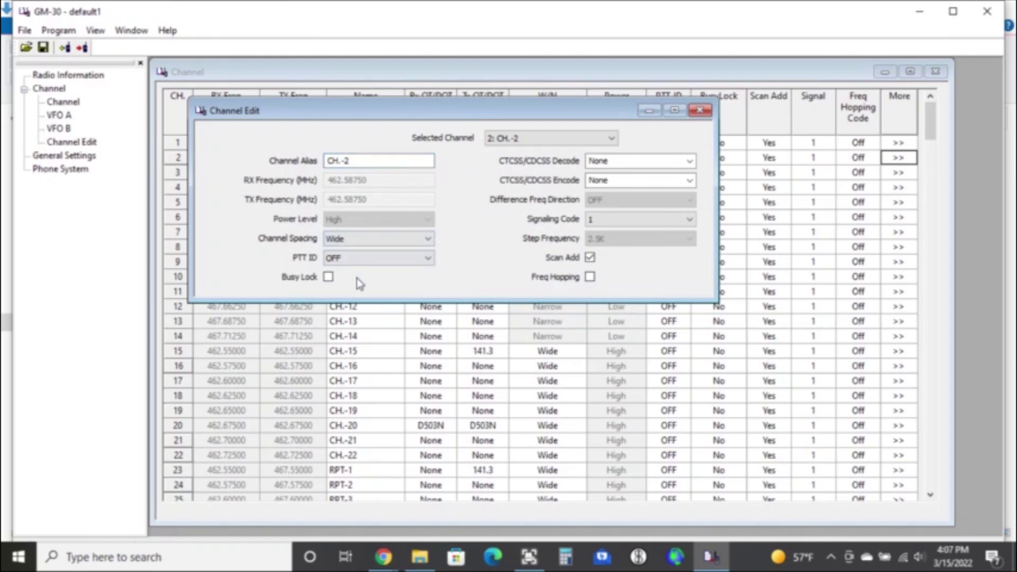
click(699, 111)
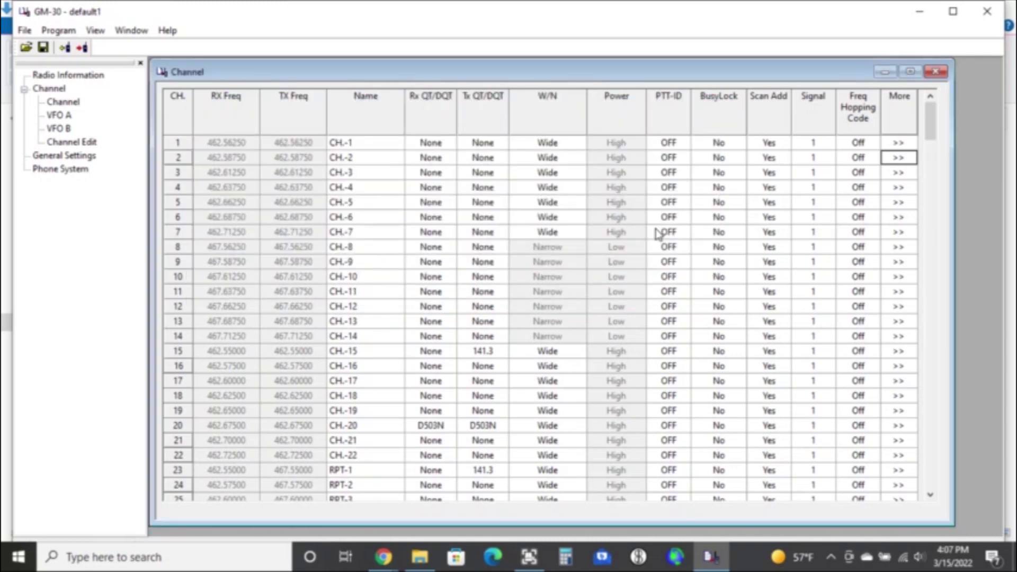
Step: Compare the receive frequencies of channels 31, 39 and 47
scroll(658, 234, down, 6)
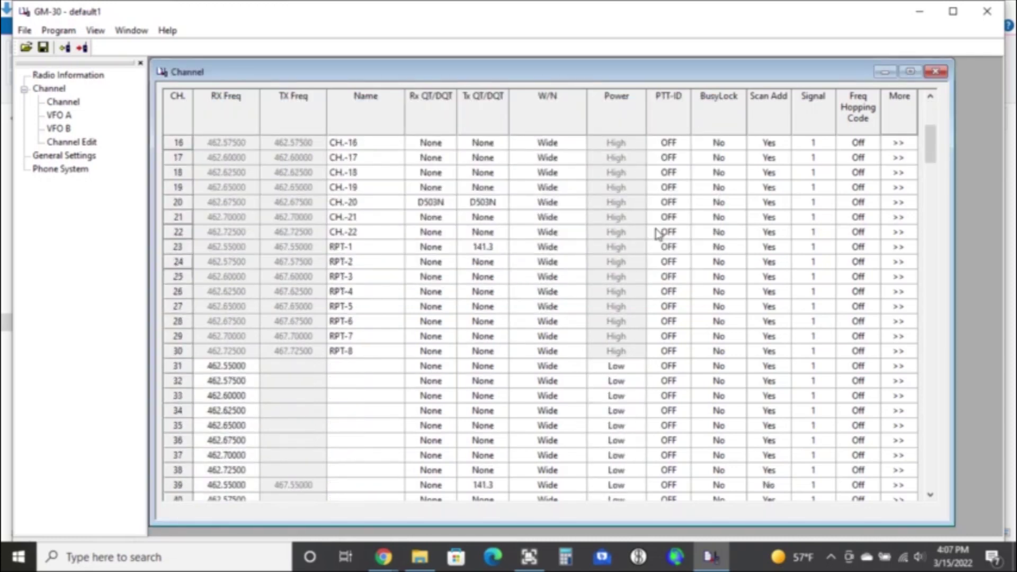
scroll(658, 234, down, 4)
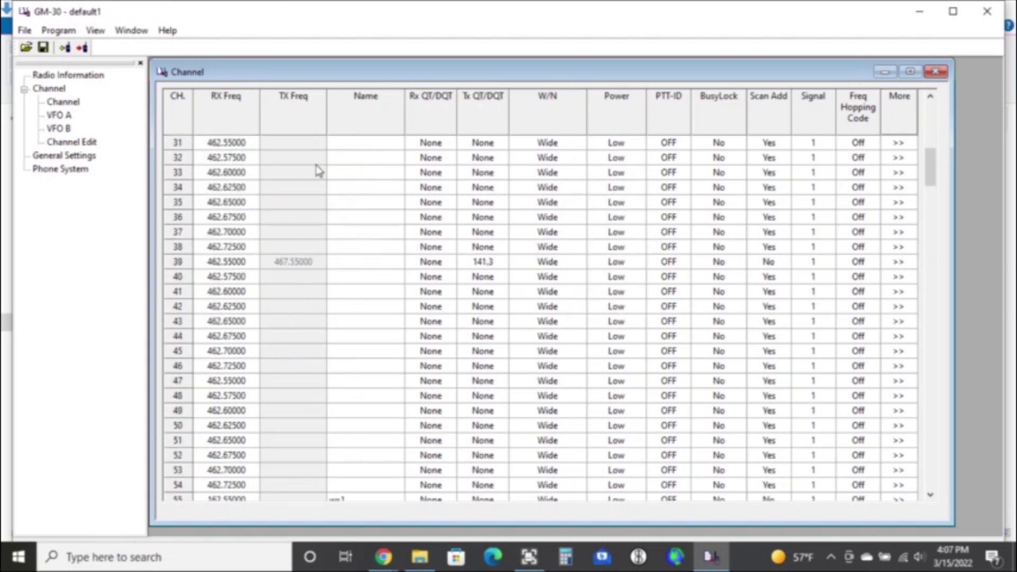
scroll(309, 164, up, 1)
double_click(239, 192)
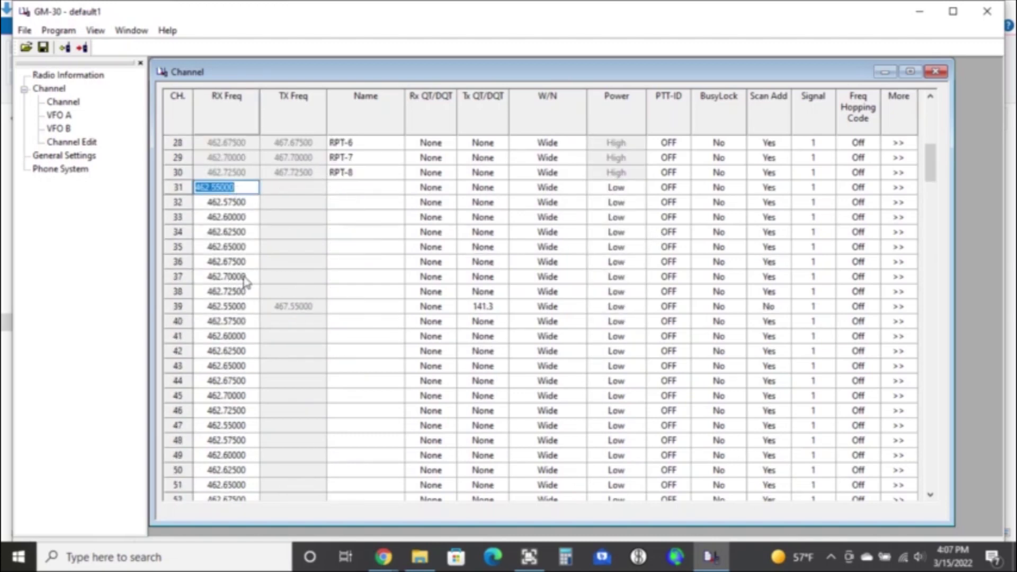
double_click(236, 308)
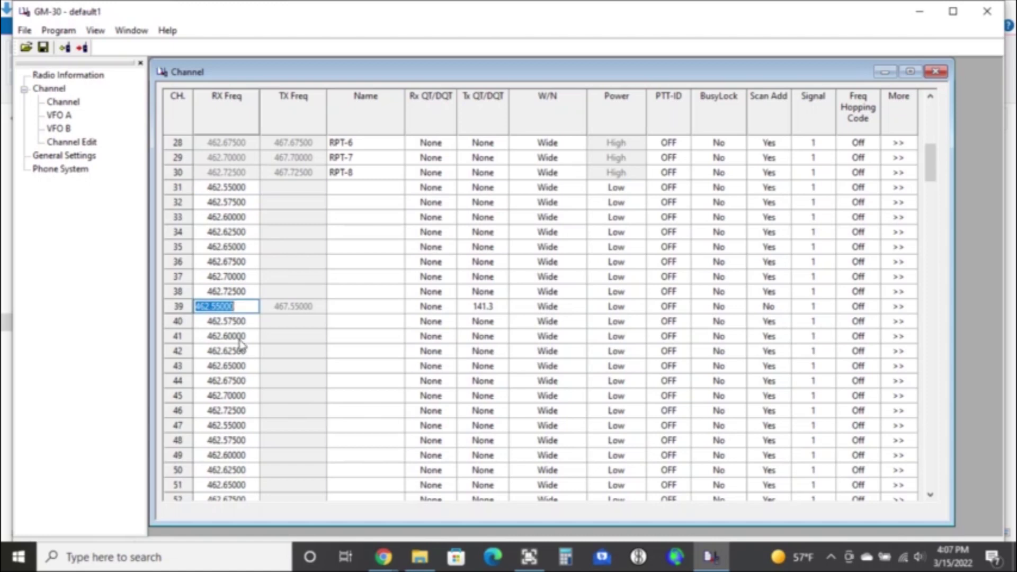
scroll(241, 390, down, 1)
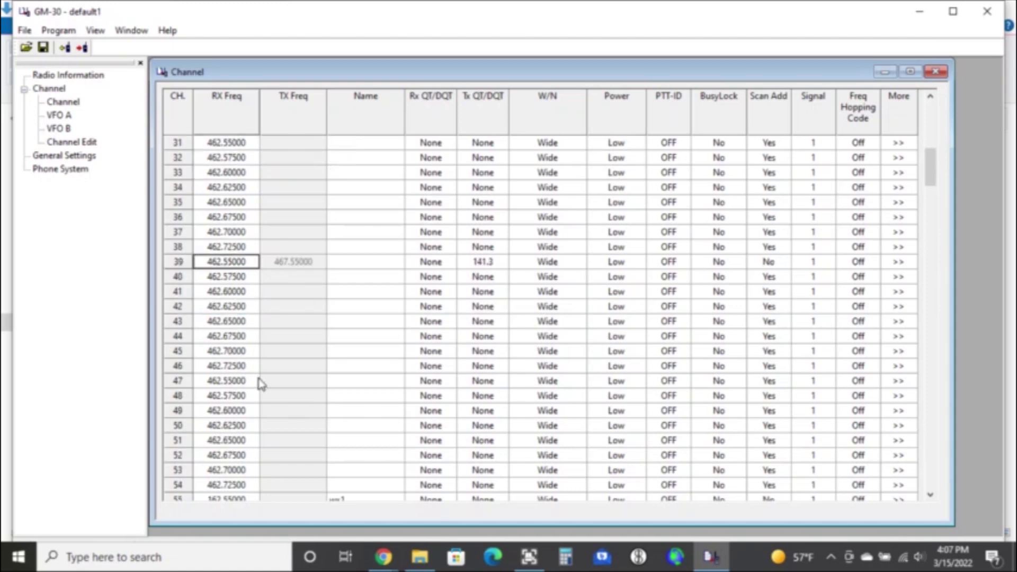
double_click(241, 385)
double_click(349, 380)
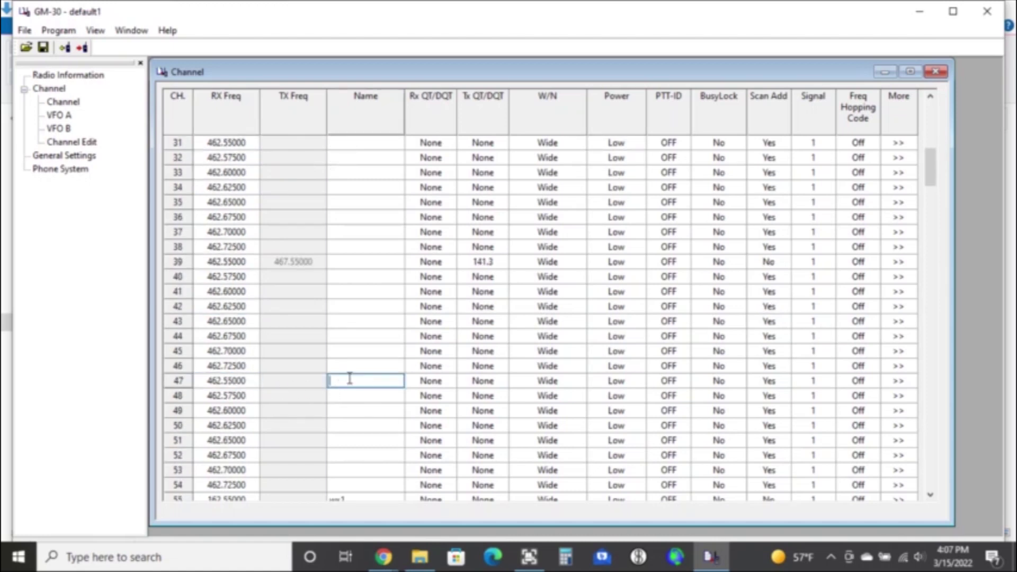
Step: Give channel 39 Tx tone 69.3, channel 40 tone 159.8, and channel 41 code D251I
double_click(480, 265)
key(n)
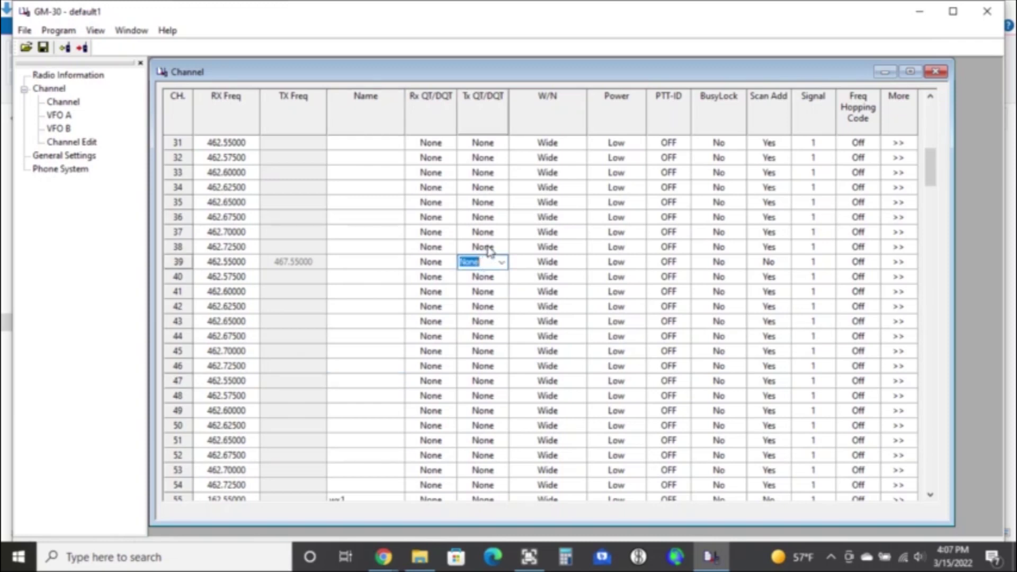
double_click(485, 249)
double_click(490, 261)
click(501, 262)
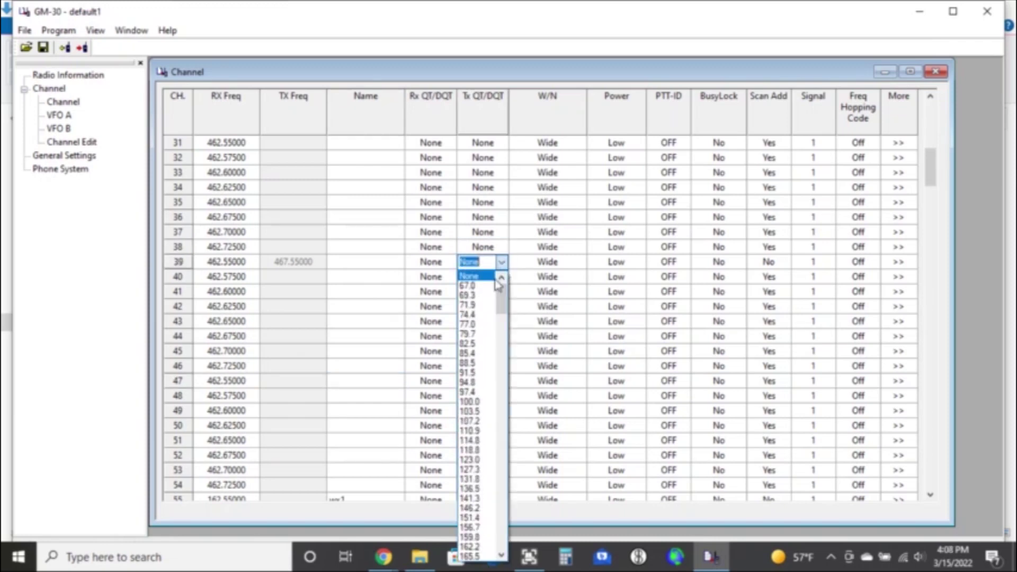
click(478, 306)
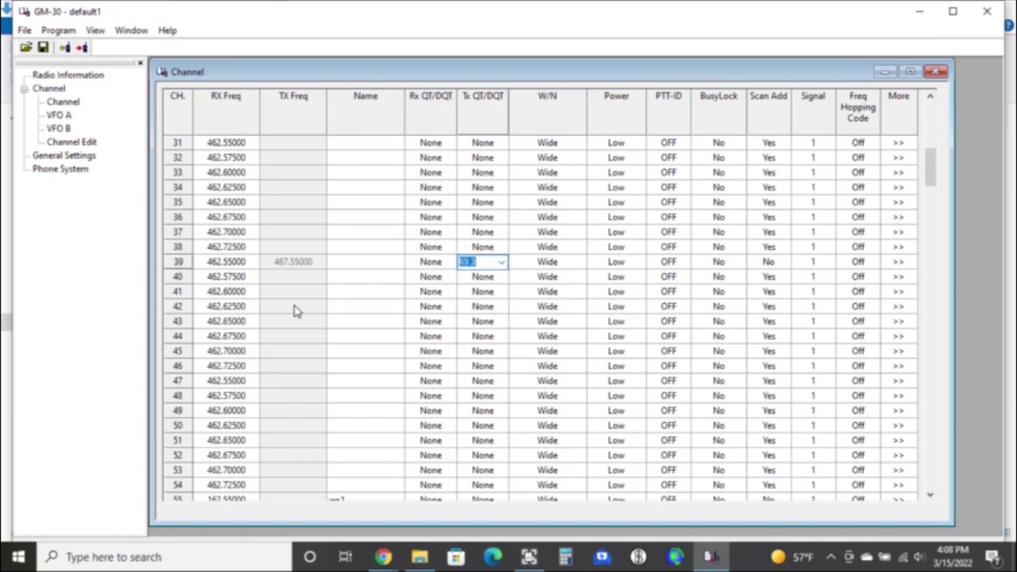
double_click(485, 279)
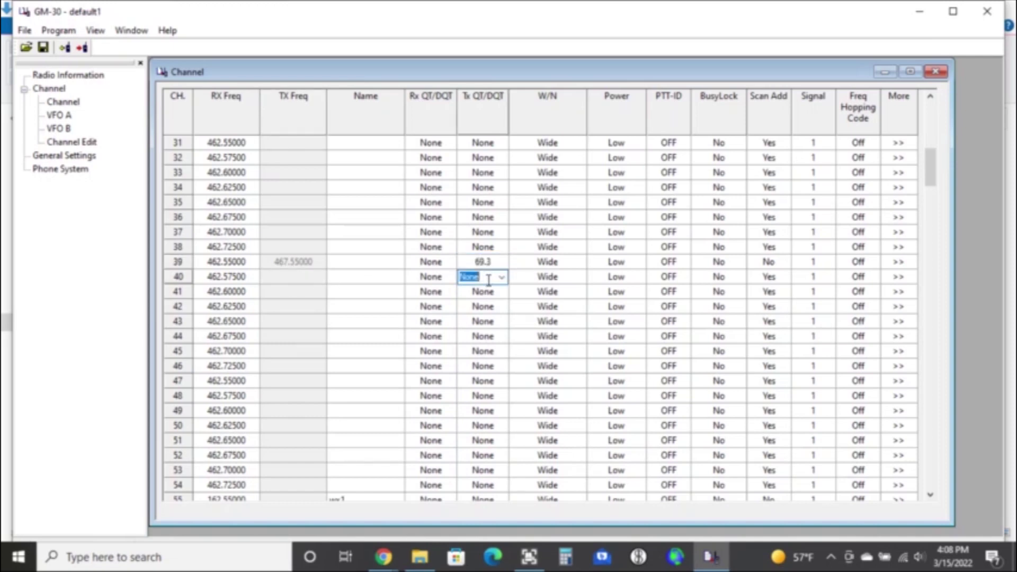
click(500, 278)
click(479, 268)
double_click(488, 293)
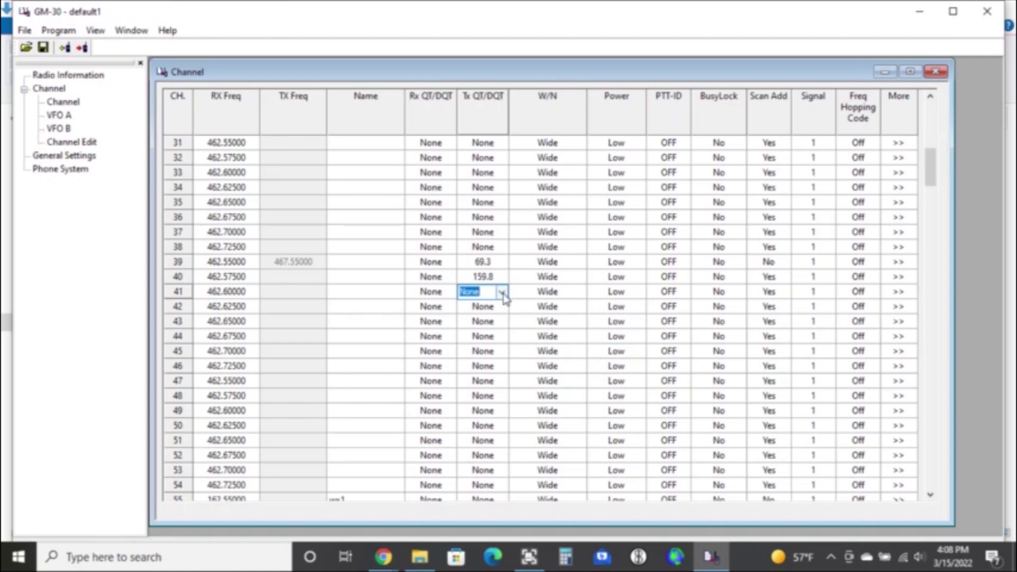
click(500, 292)
scroll(503, 265, down, 15)
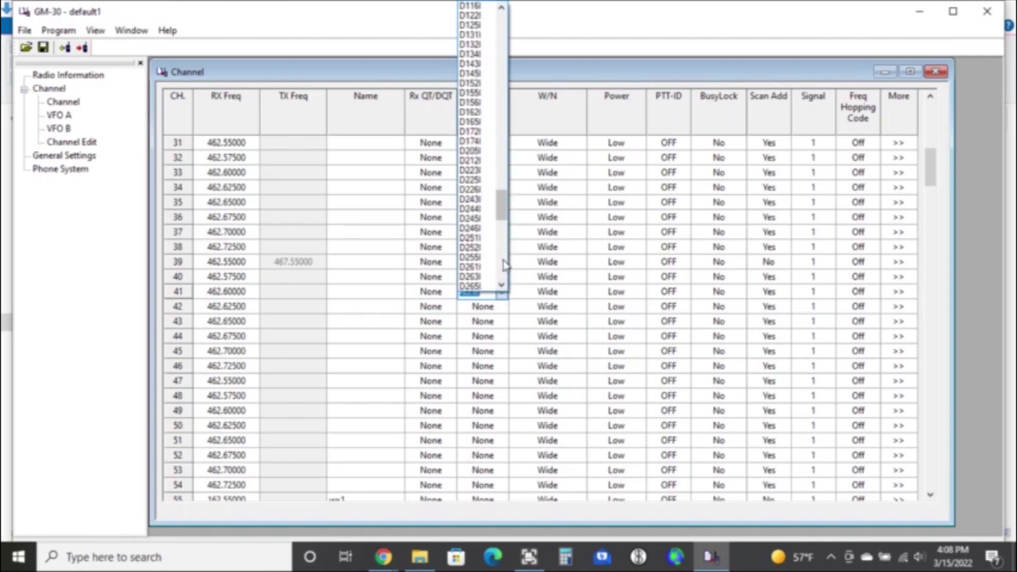
click(484, 248)
Step: Point out the matching receive frequencies of channels 31, 39 and 47 again
scroll(609, 290, down, 5)
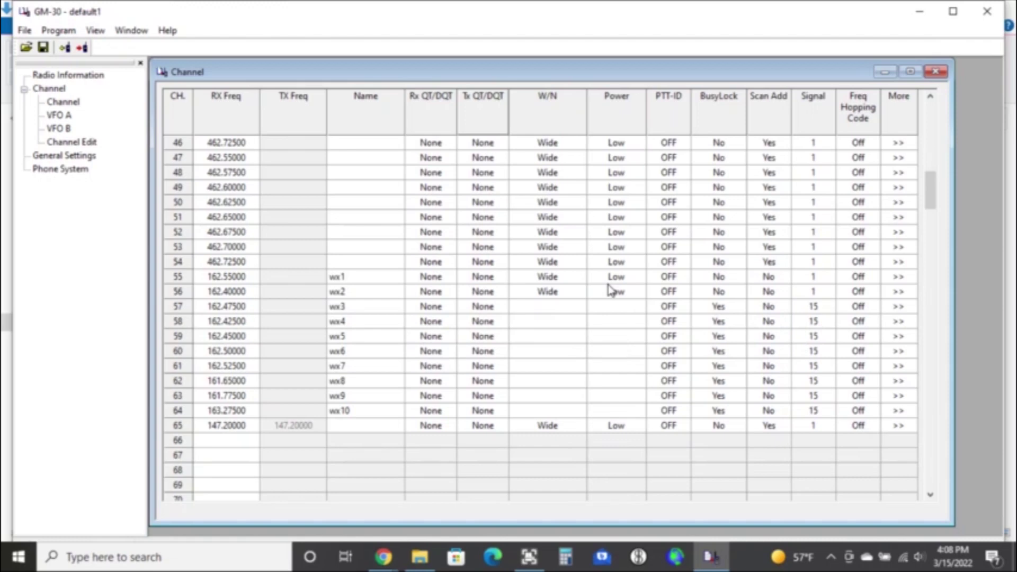
scroll(610, 290, up, 6)
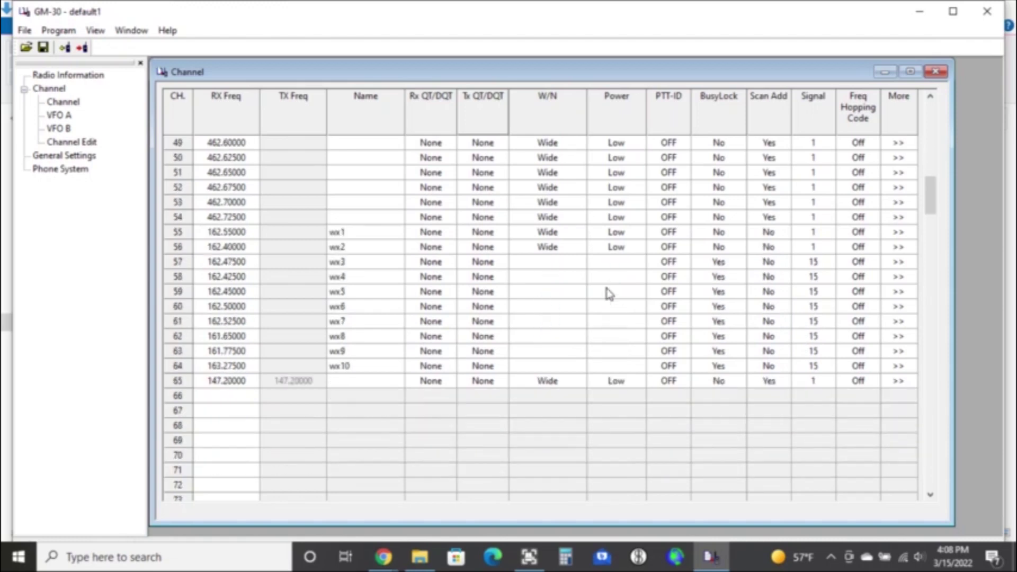
scroll(609, 292, up, 2)
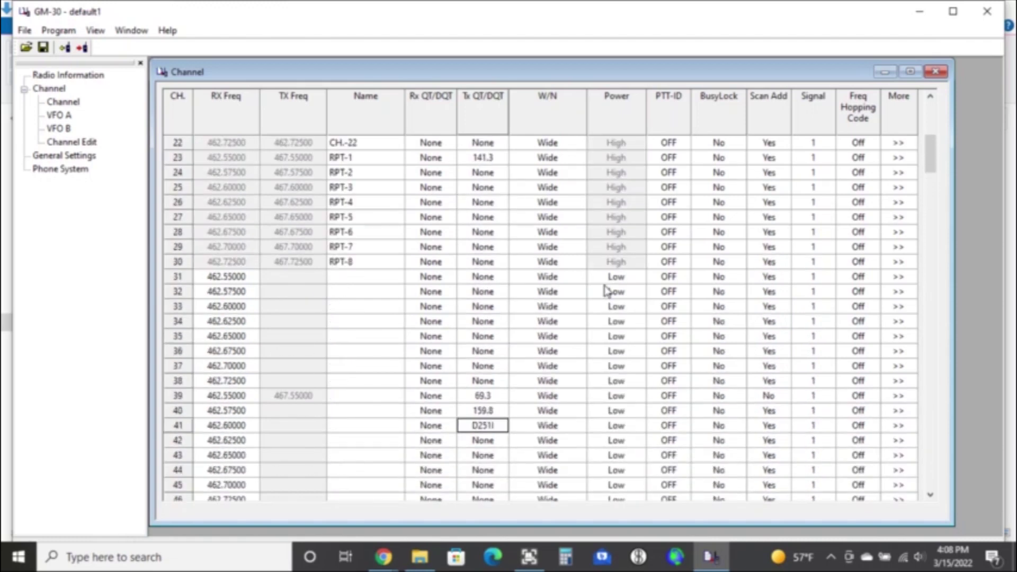
click(248, 275)
click(242, 395)
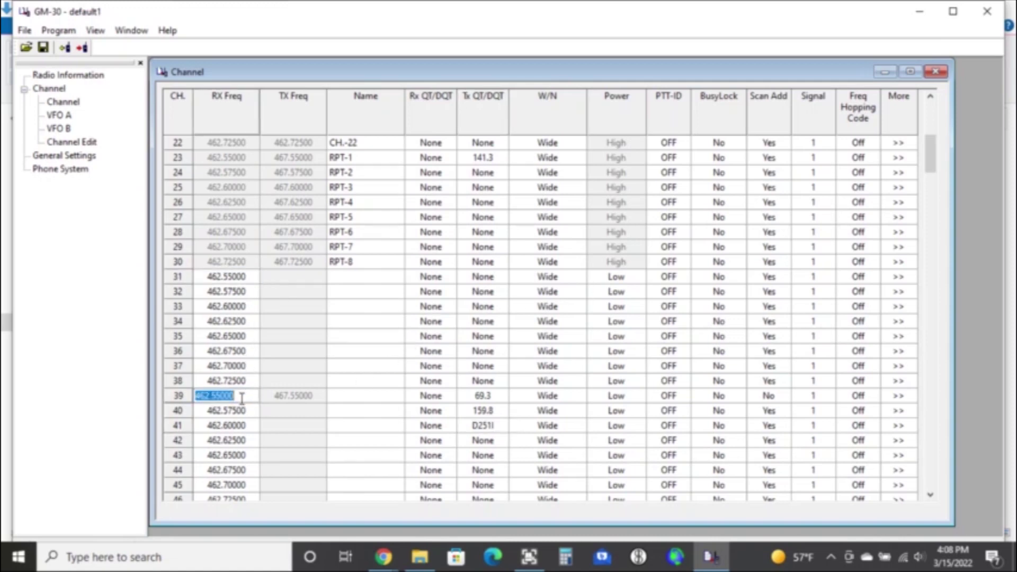
scroll(242, 397, down, 3)
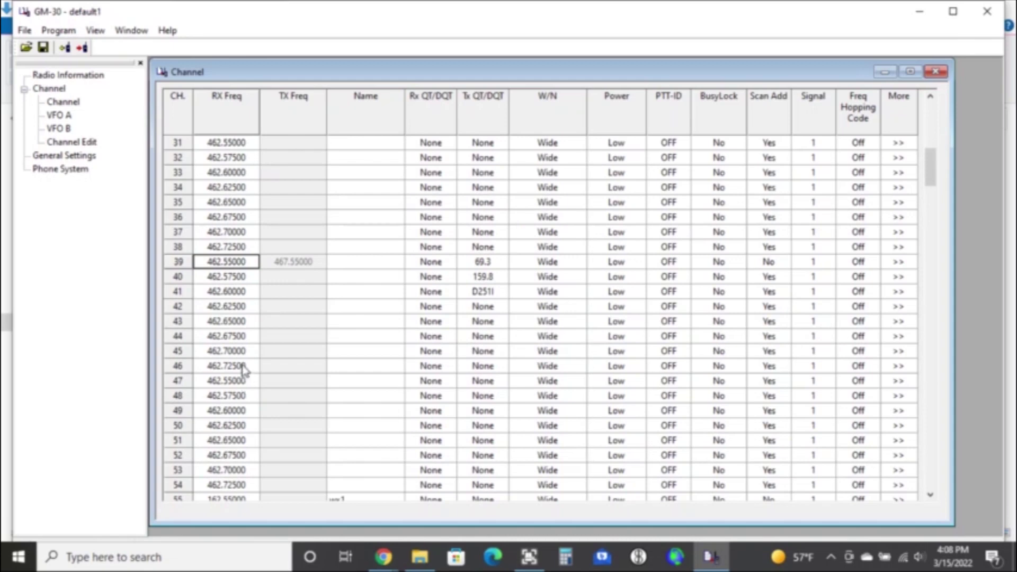
click(242, 379)
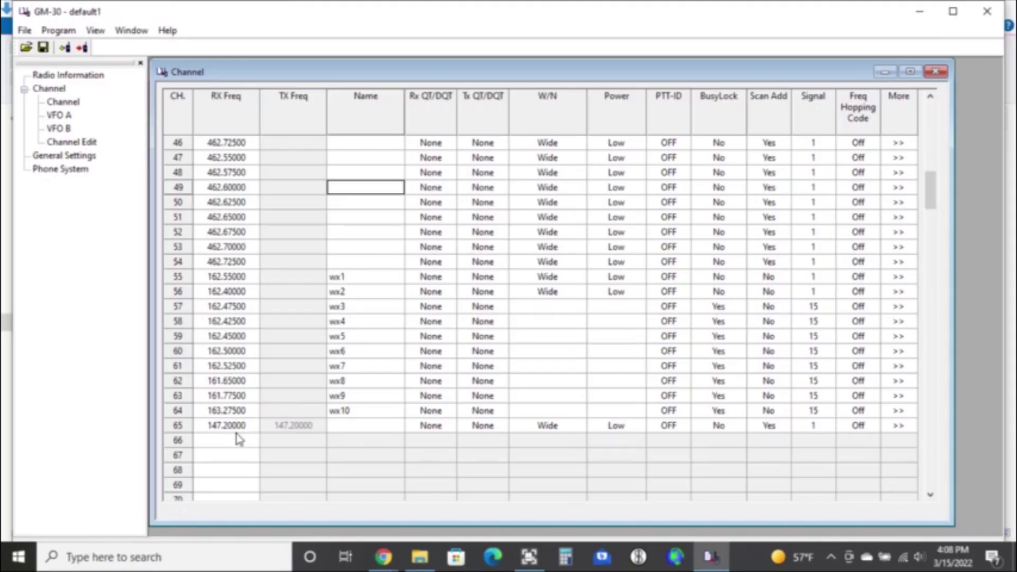
click(236, 439)
Step: Add channel 66 at 147.18 MHz with Low power and alias Snwbrd
text(147.18)
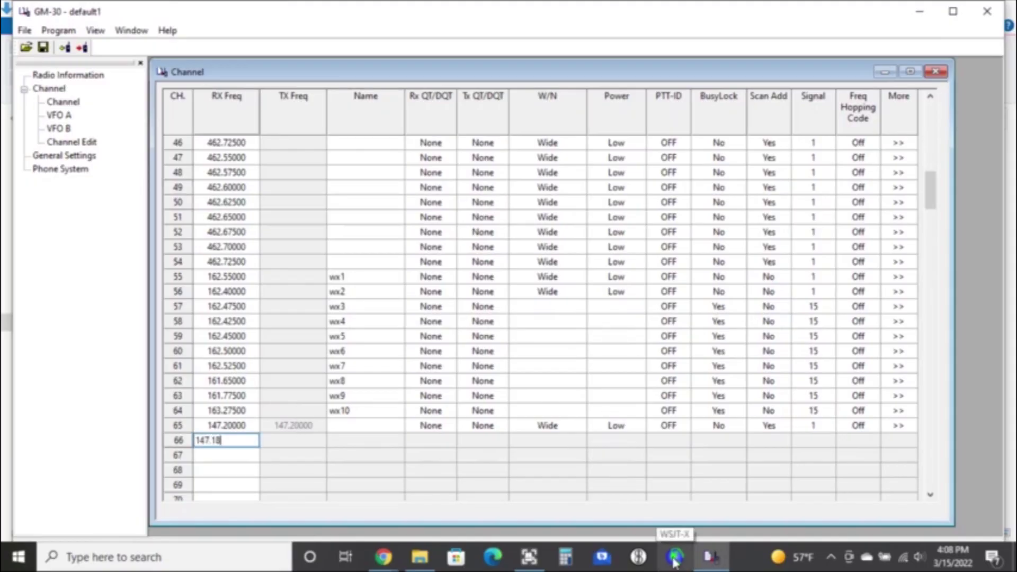
key(Return)
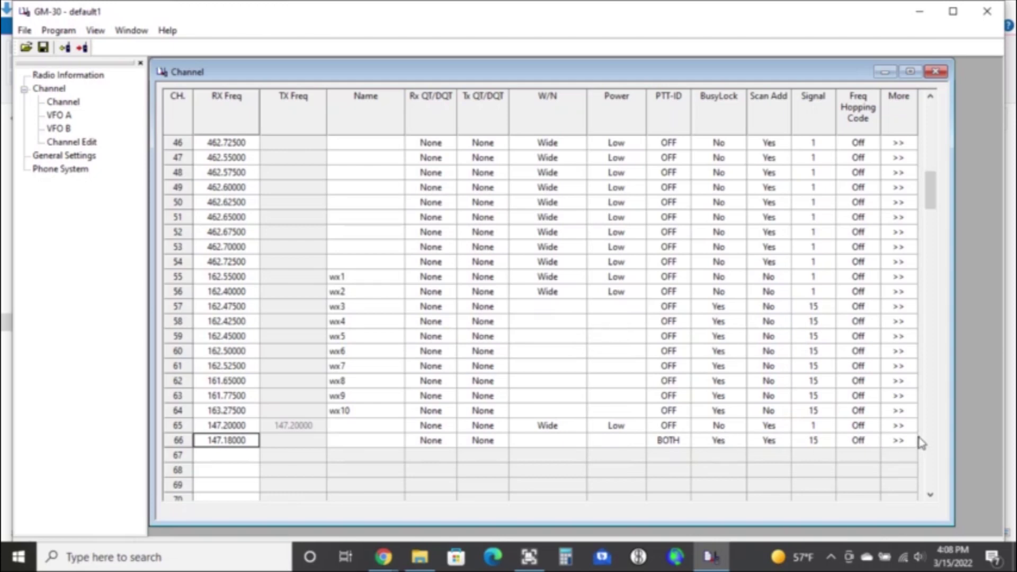
click(898, 440)
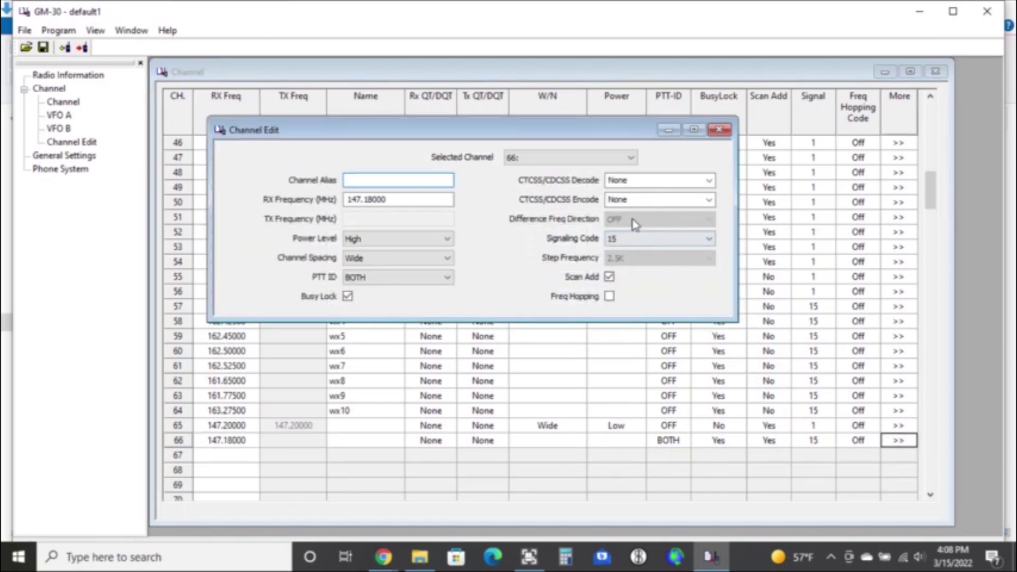
click(444, 241)
click(372, 178)
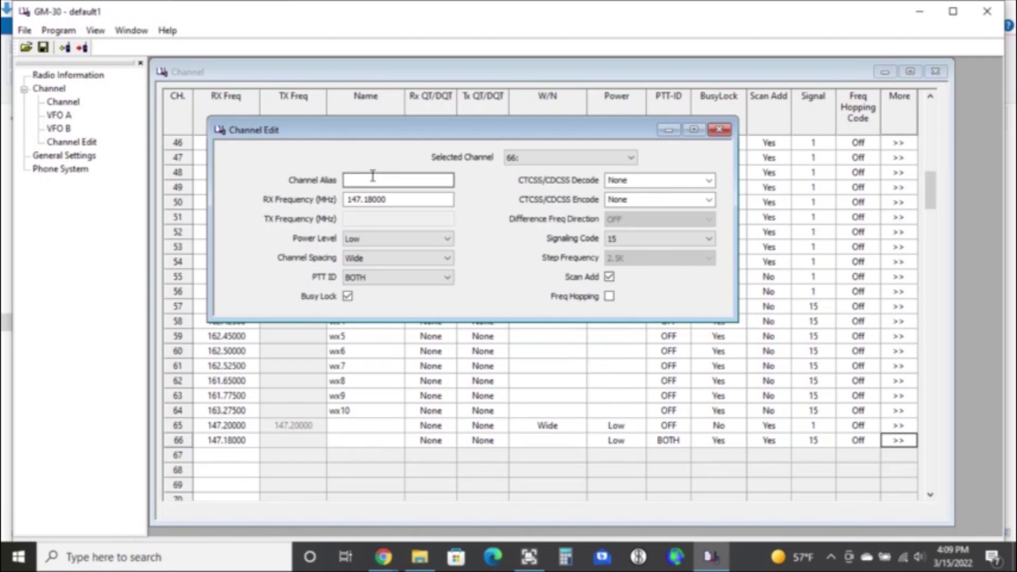
click(373, 177)
text(Snow)
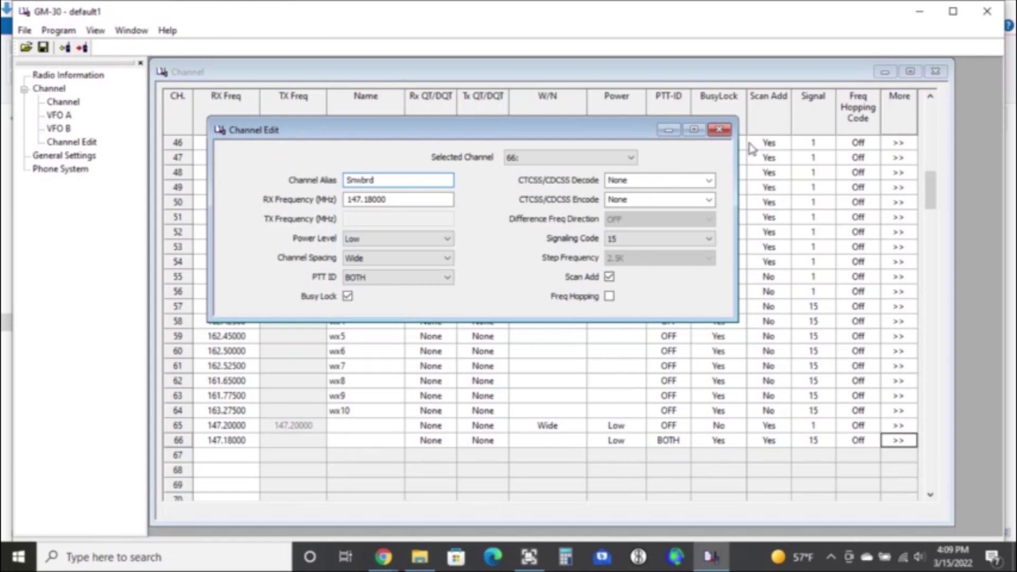
click(720, 130)
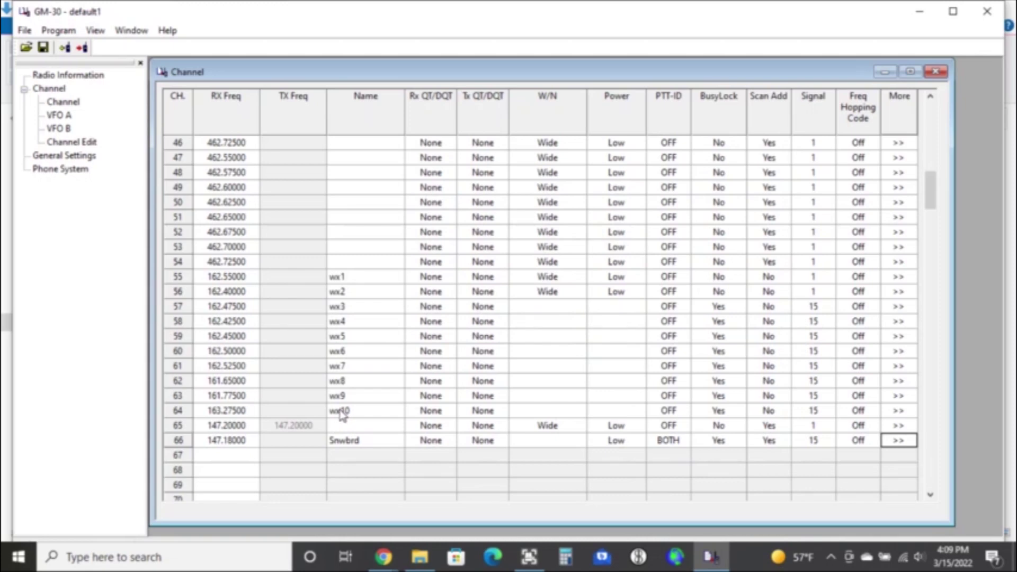
Step: Recheck channel 66's detailed settings, then bring up General Settings
click(69, 142)
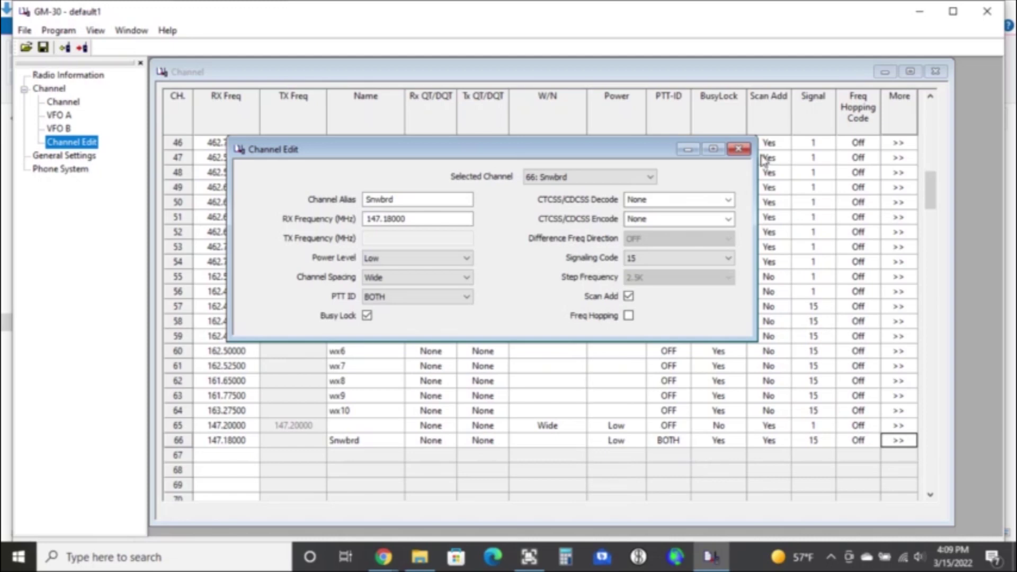
click(738, 148)
click(80, 158)
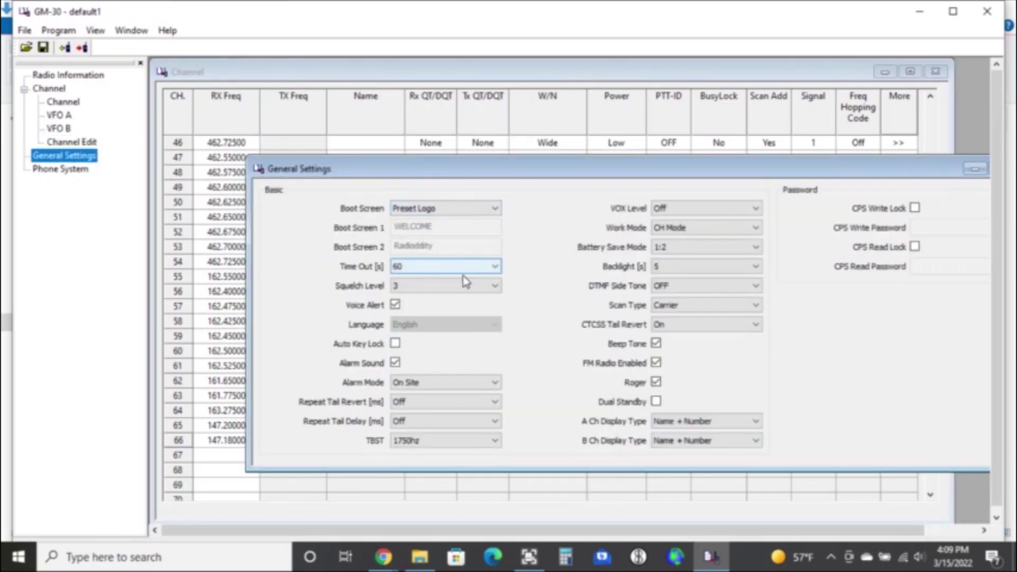
Step: Turn off voice alerts, alarm sound, Roger and Beep Tone, and set Backlight to 2
click(395, 304)
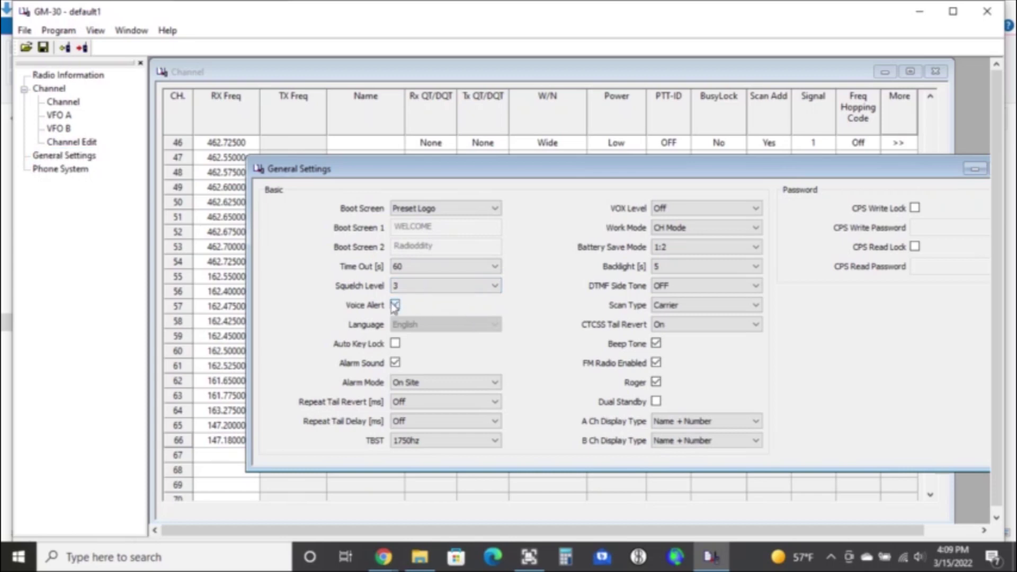
click(396, 364)
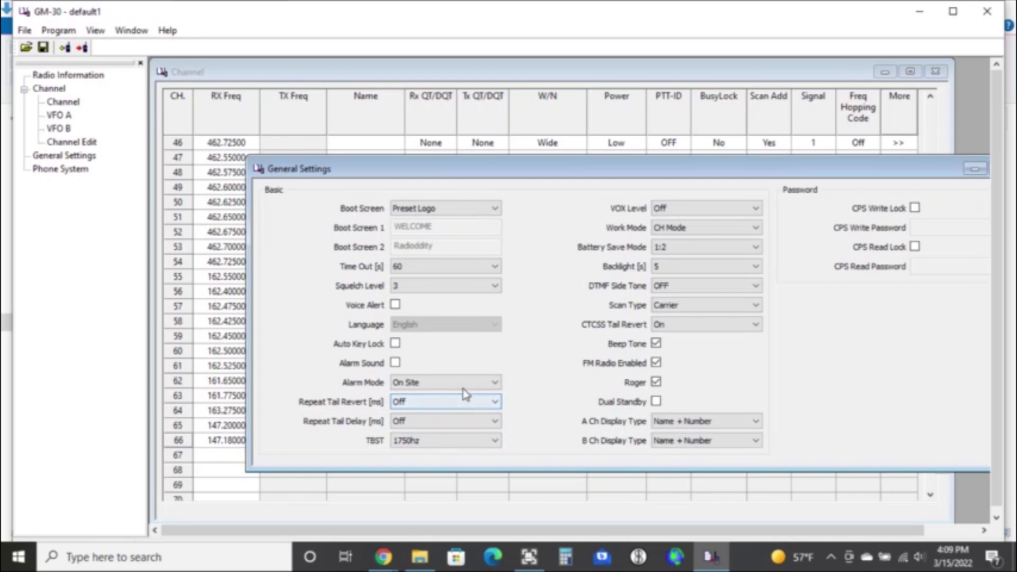
scroll(465, 392, down, 1)
scroll(465, 392, up, 1)
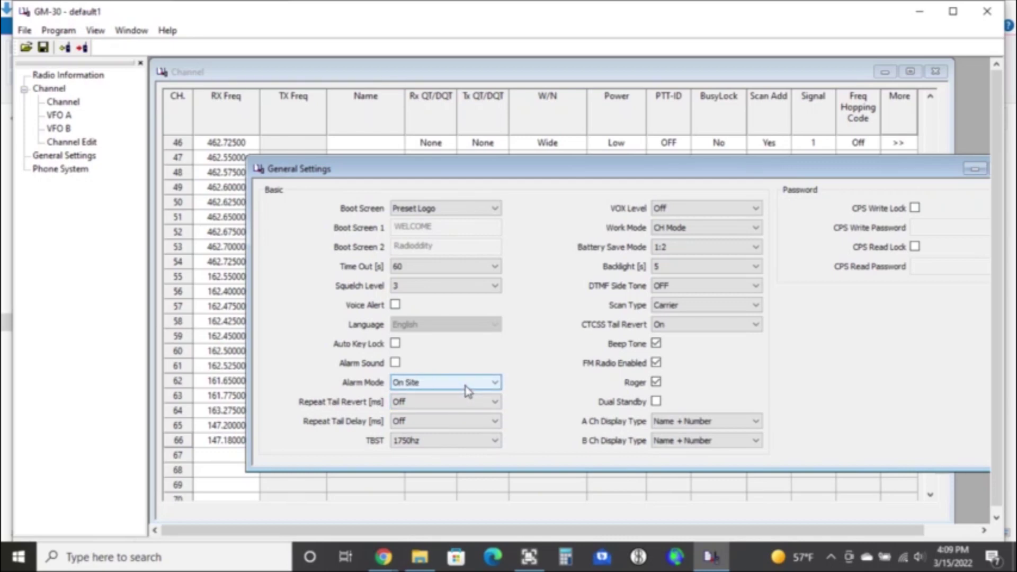
click(657, 382)
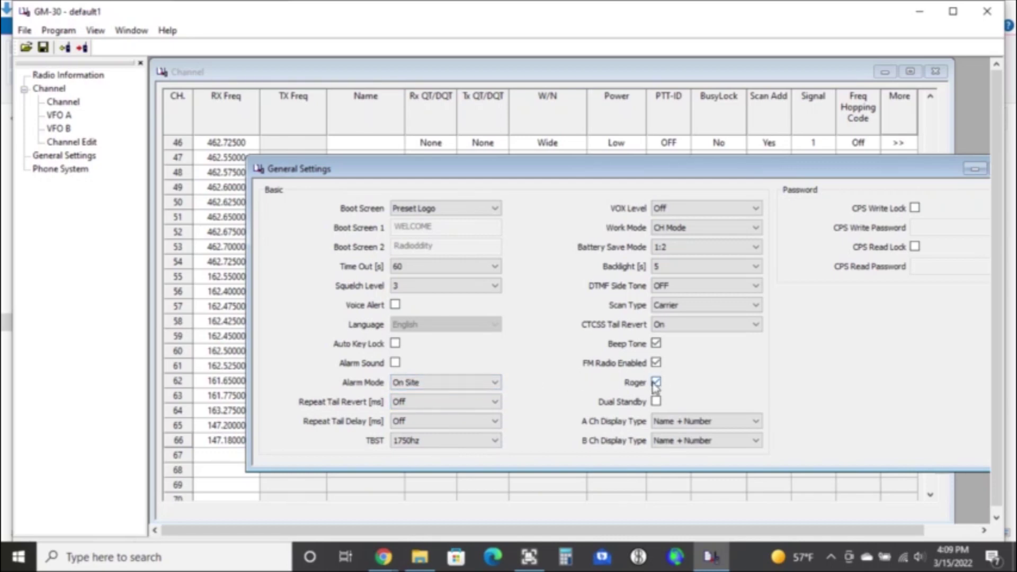
click(657, 344)
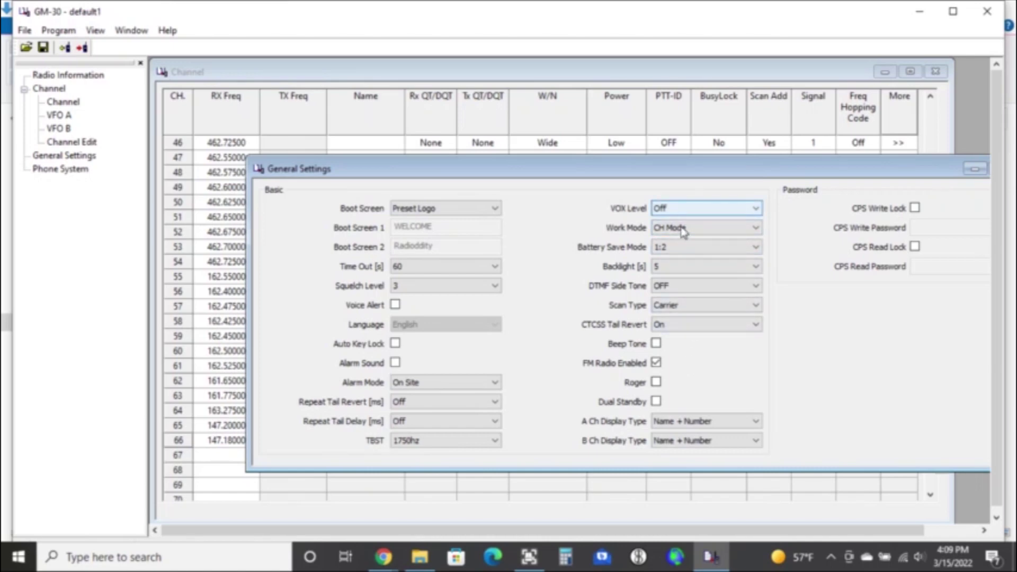
click(682, 270)
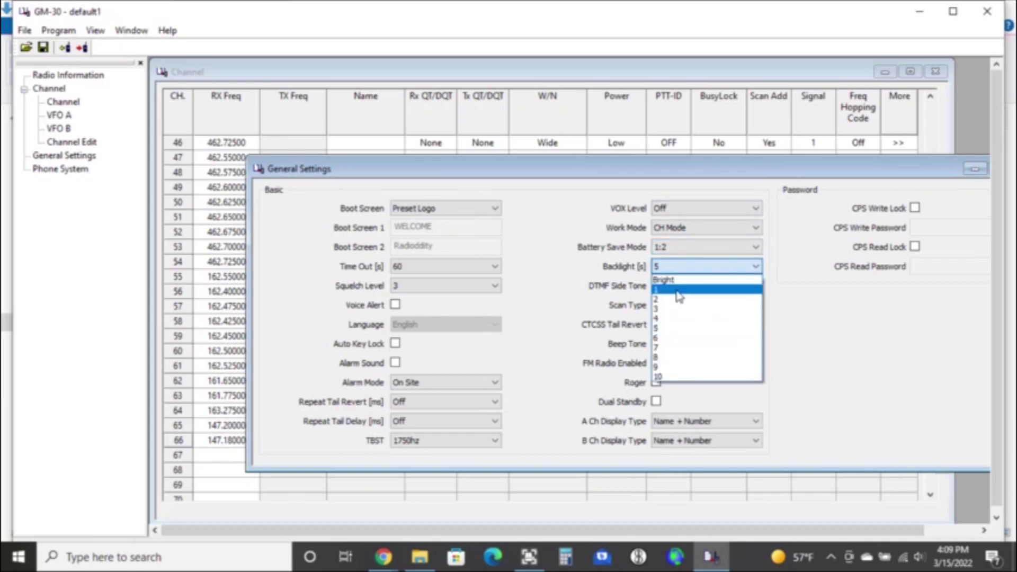
click(678, 300)
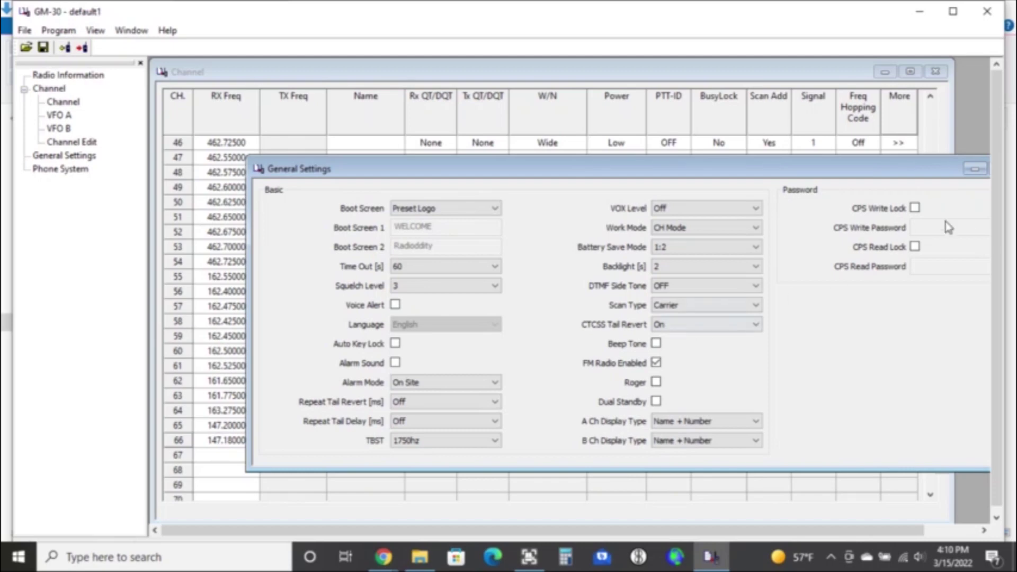
Step: Close General Settings and maximize the Channel table
drag(925, 175, 784, 172)
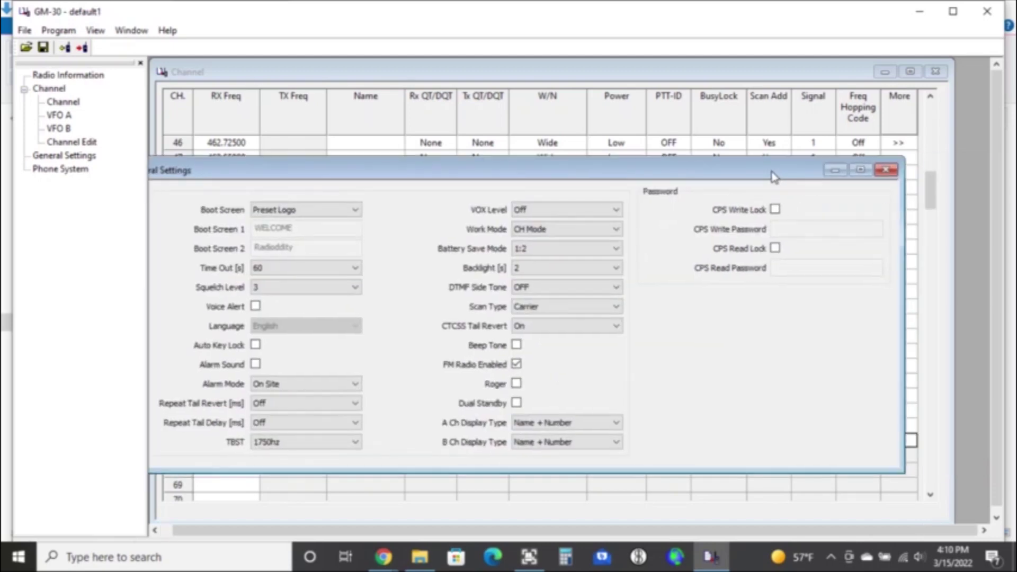
click(894, 170)
click(910, 70)
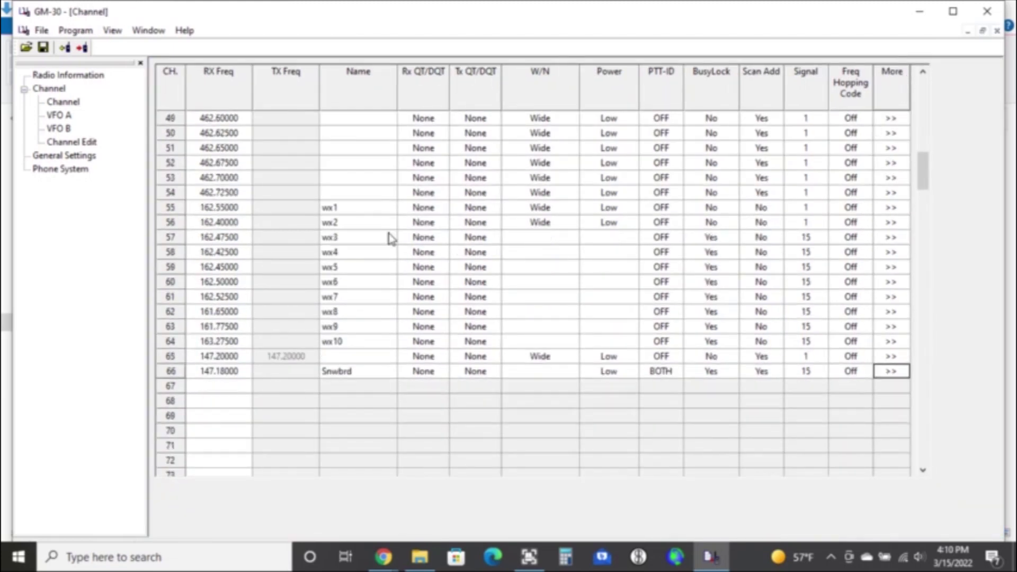
Step: Return the channel list to channel 1 and select its Name entry
click(452, 104)
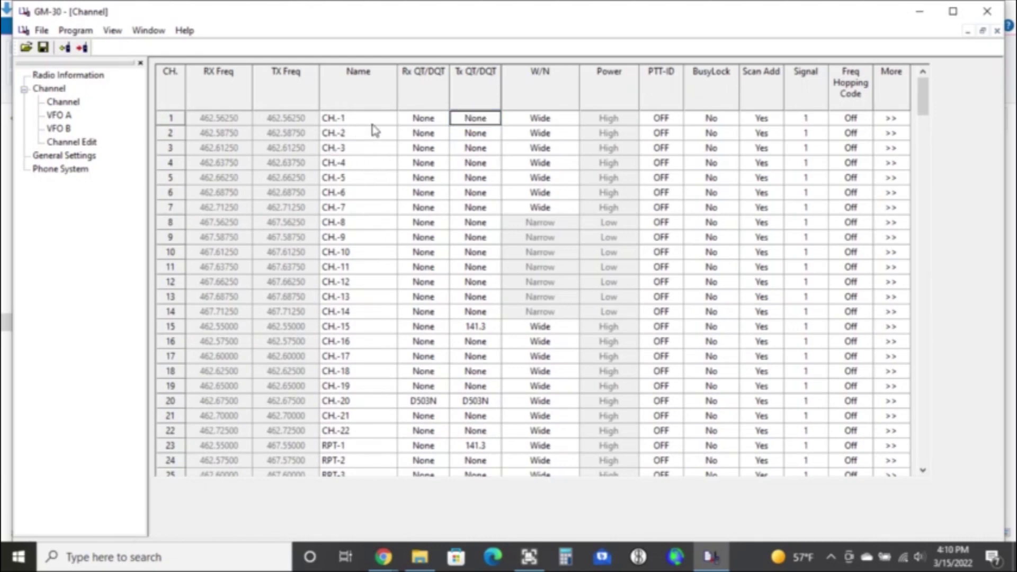
scroll(373, 129, down, 2)
scroll(373, 129, up, 2)
click(374, 100)
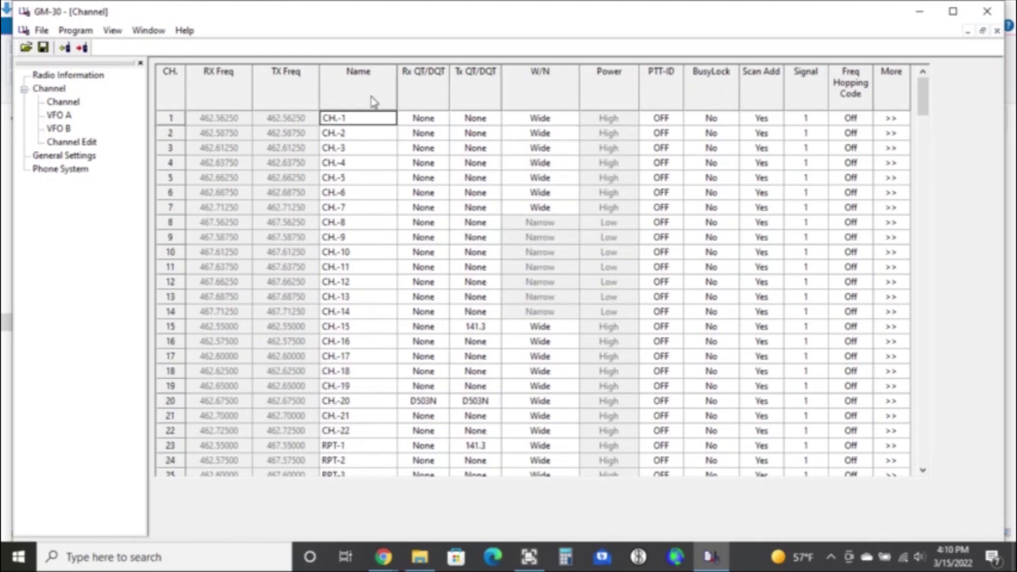
Step: Review the Phone System, Channel Edit and Radio Information pages, ending with the File menu open
click(56, 169)
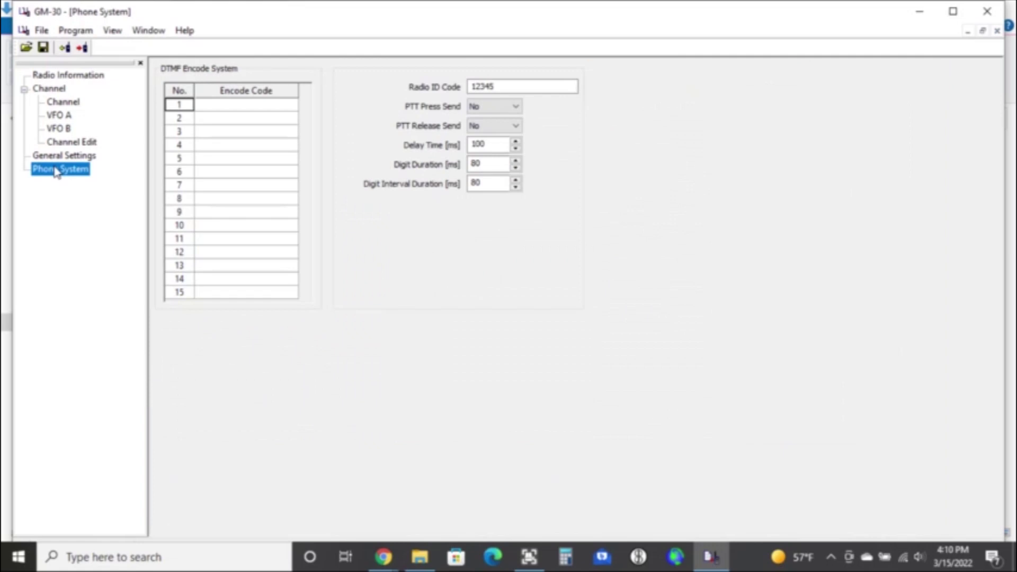
click(60, 142)
click(74, 74)
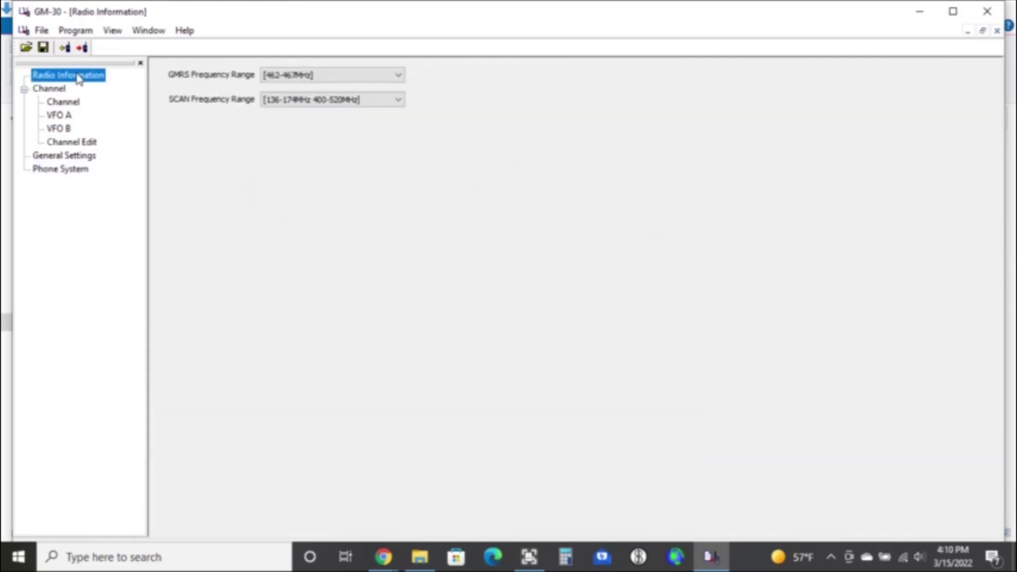
click(71, 31)
Step: Save the configuration with Save As under the file name 20220315
mouse_move(55, 36)
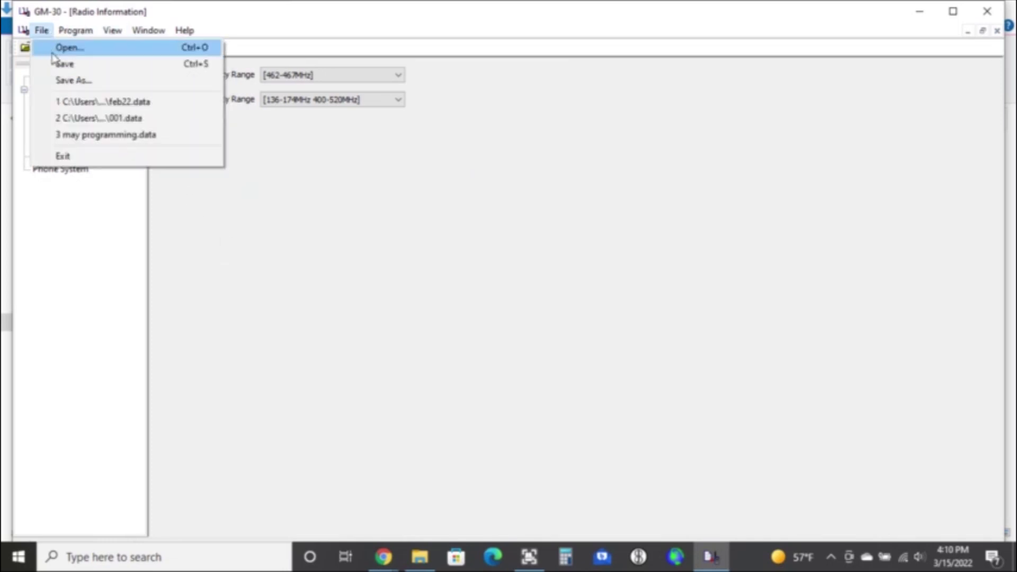
click(60, 77)
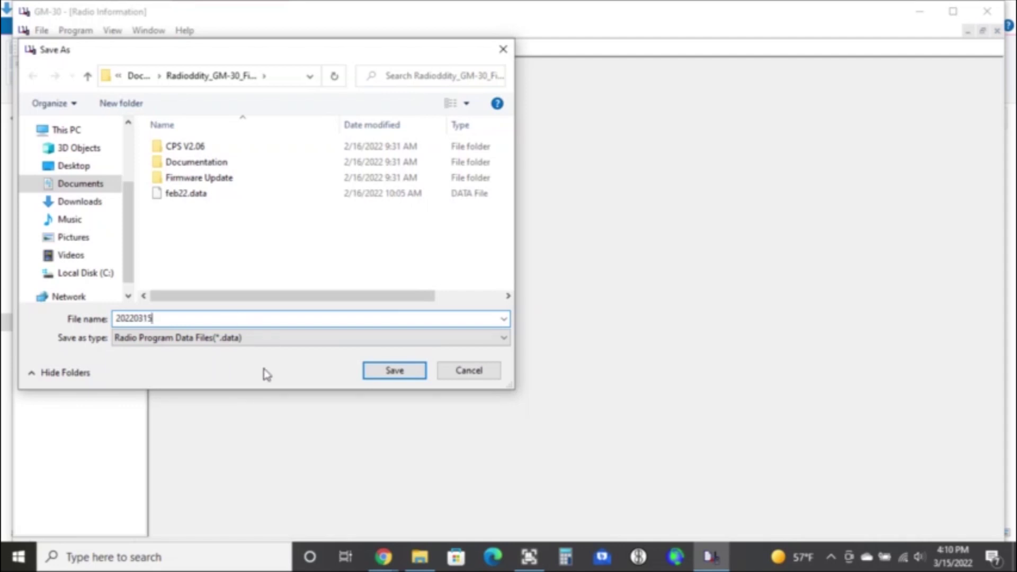
click(388, 379)
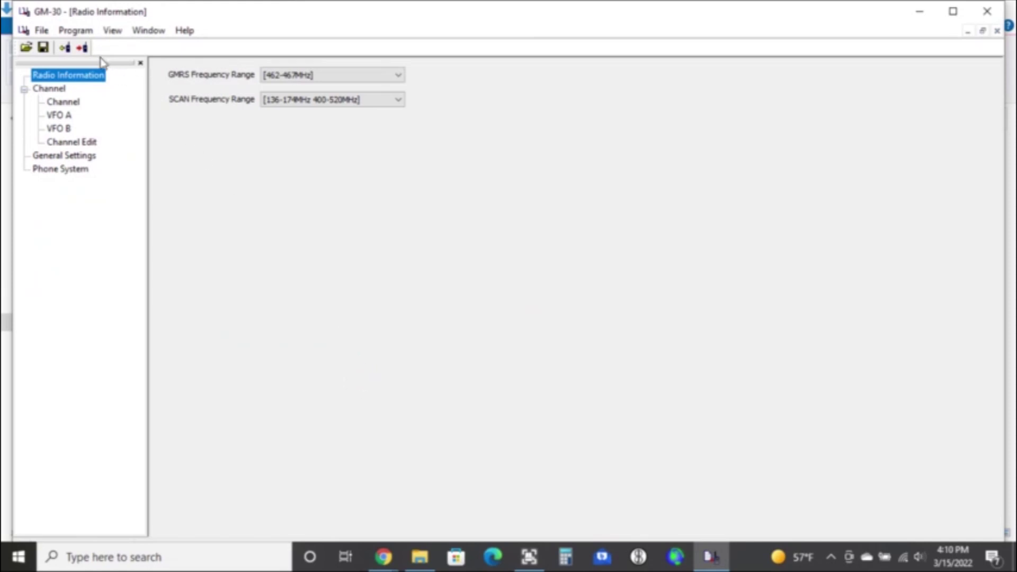
Step: Write the configuration to the radio, confirming and dismissing the success and progress windows
click(64, 33)
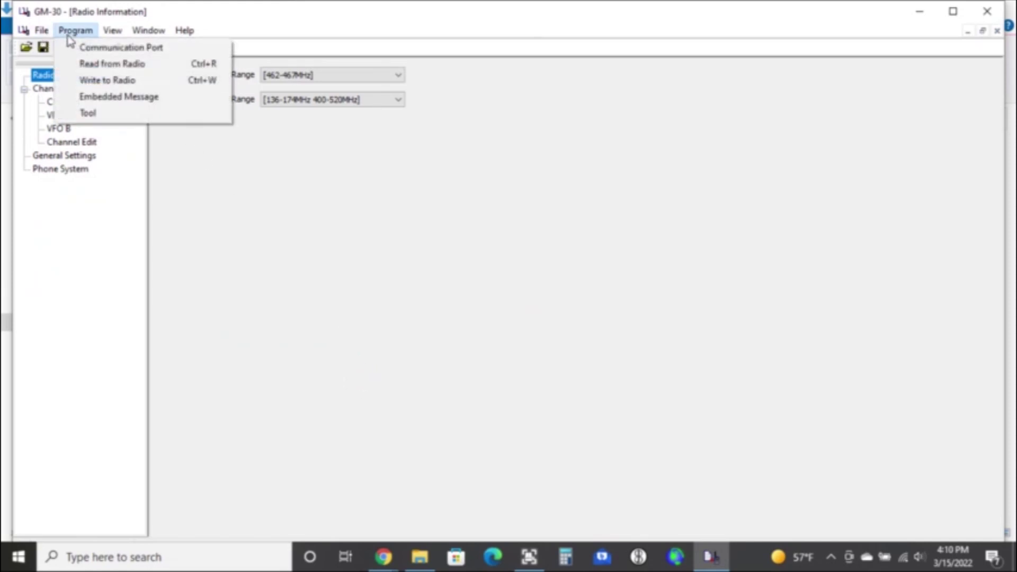
click(91, 83)
click(452, 316)
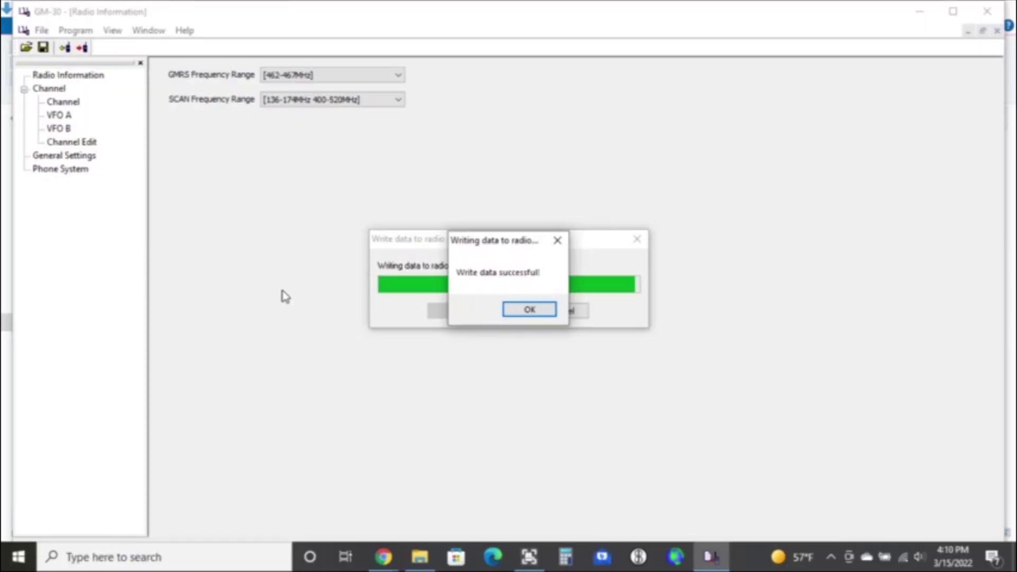
click(530, 310)
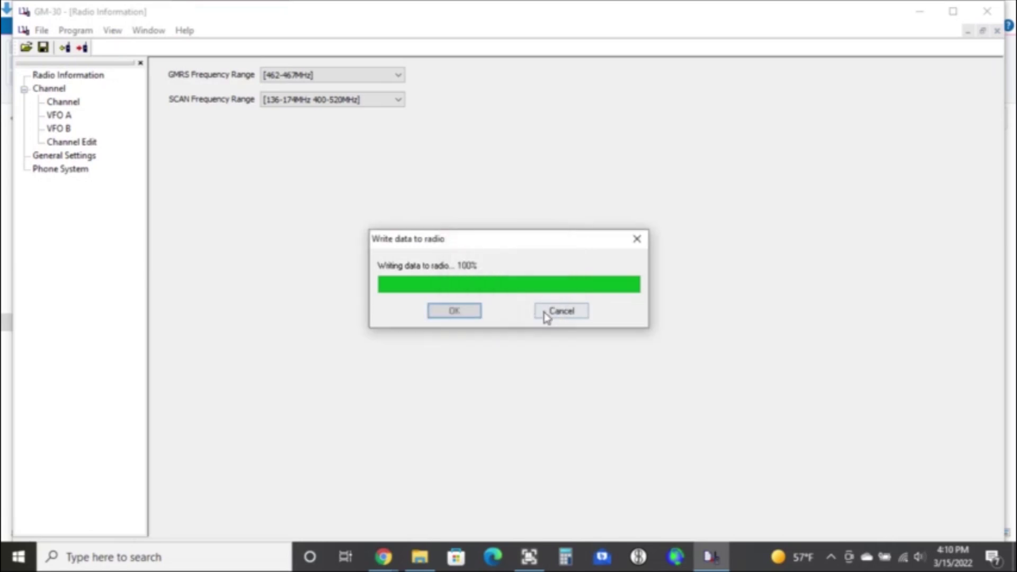
click(565, 312)
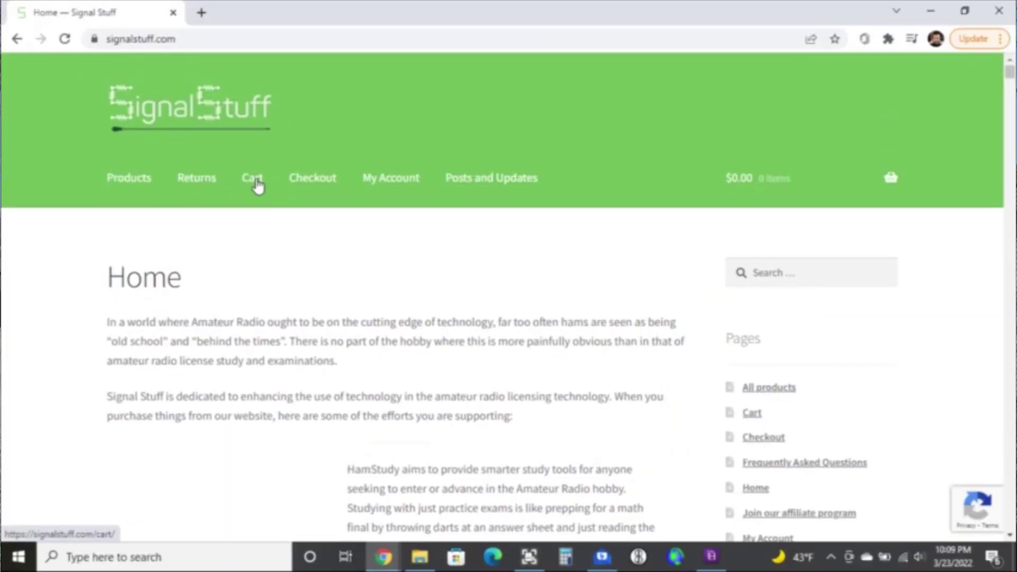
Step: Open the Super-elastic Signal Stick: BNC product page from All products
click(144, 180)
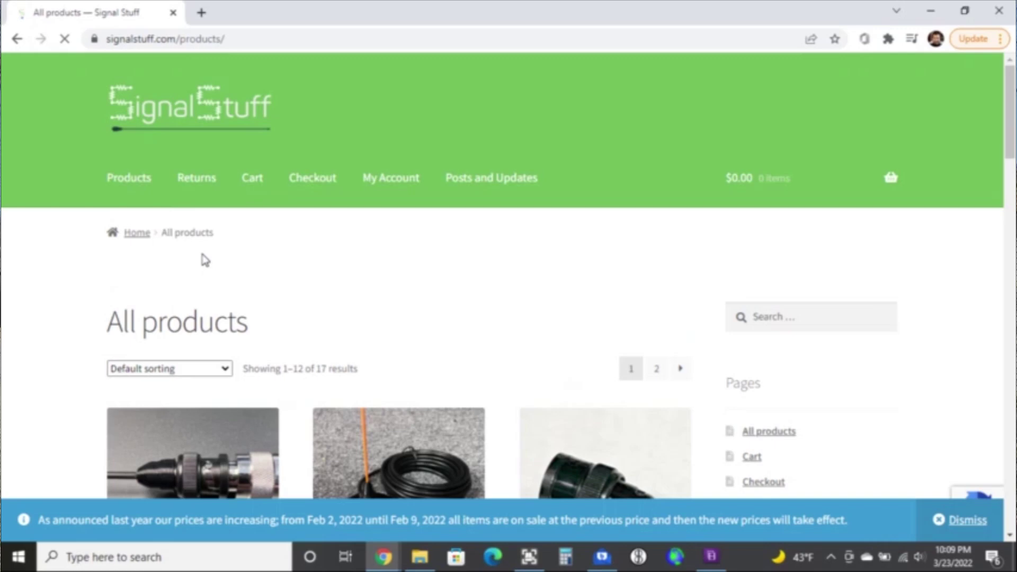
scroll(206, 260, down, 4)
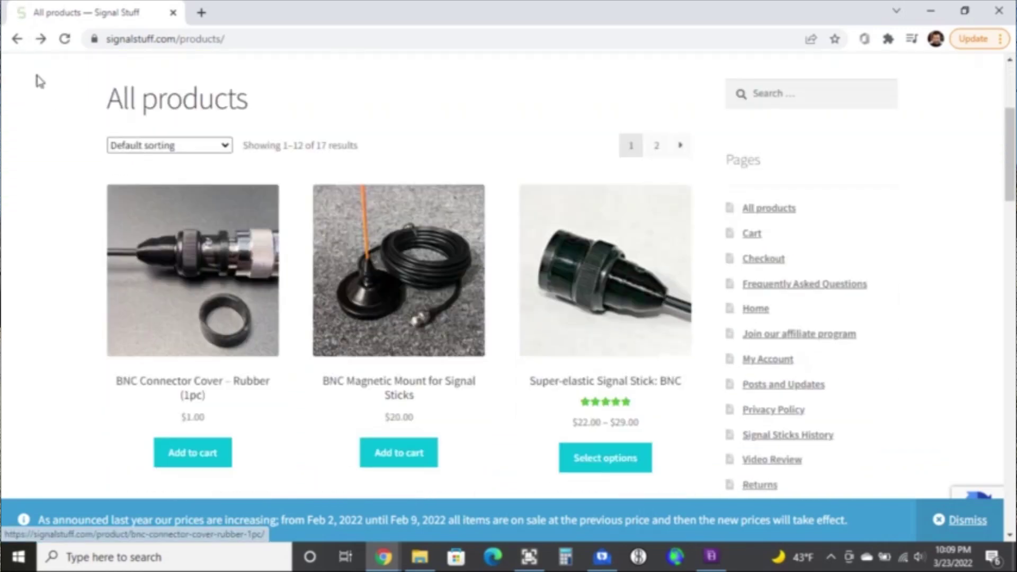
click(591, 276)
scroll(411, 313, down, 2)
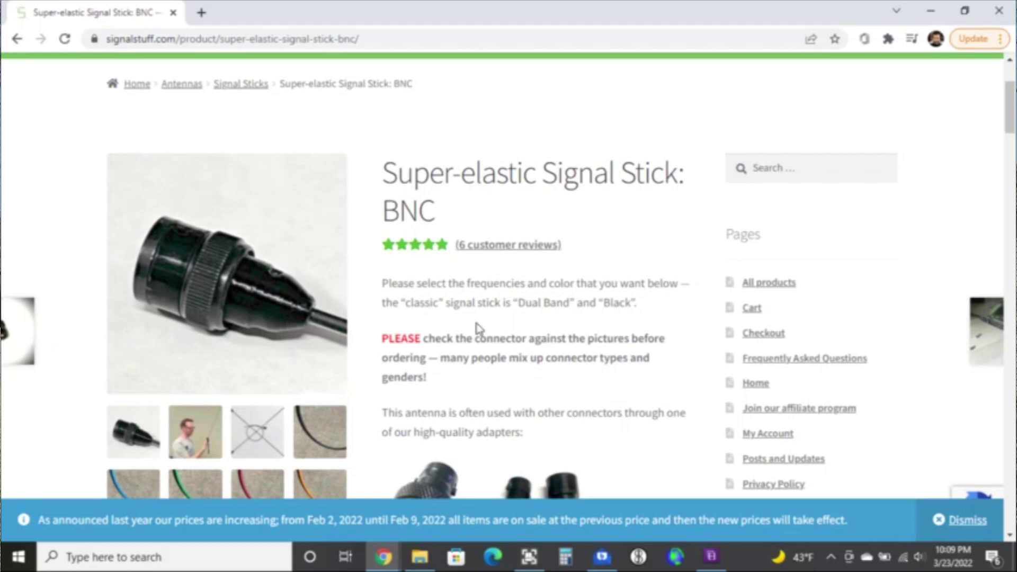
scroll(477, 328, down, 3)
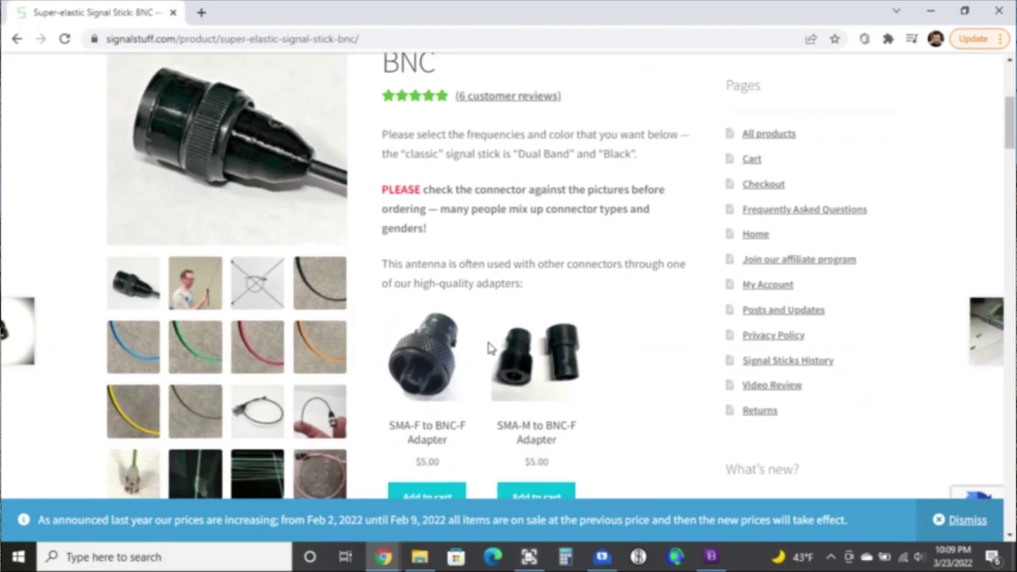
scroll(492, 348, down, 3)
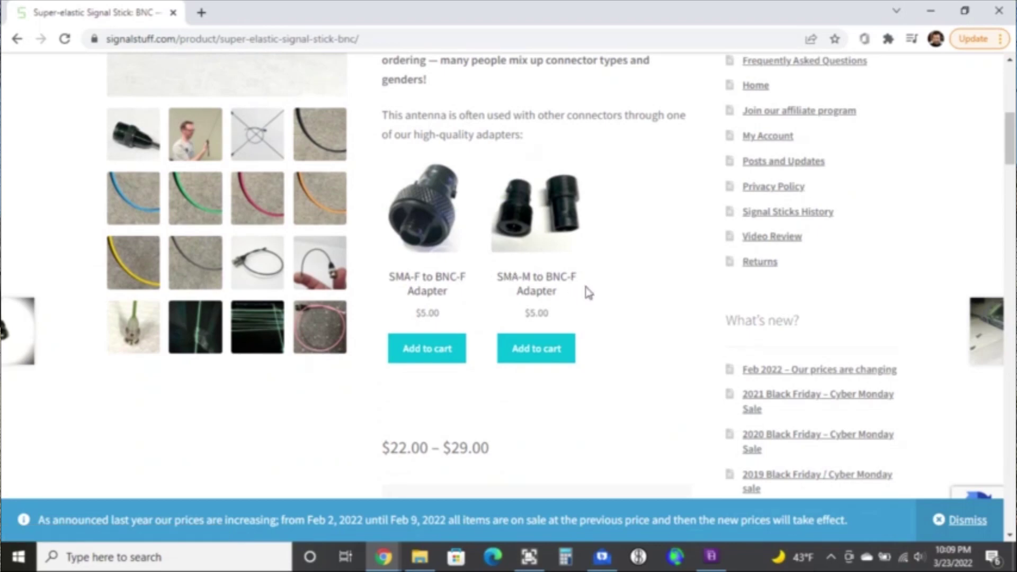
Step: Add the SMA-M to BNC-F Adapter to the cart
click(547, 358)
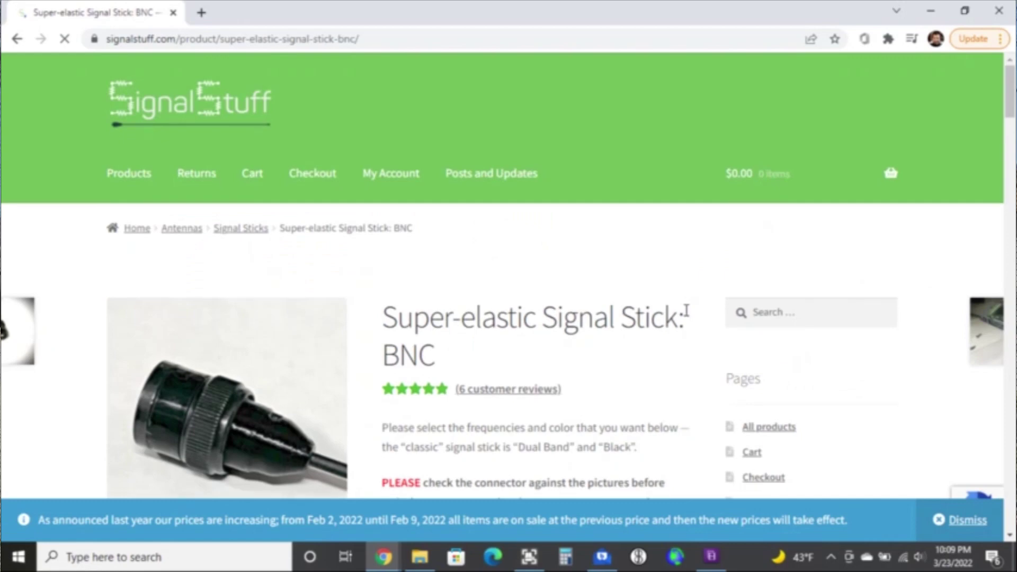
scroll(679, 318, down, 10)
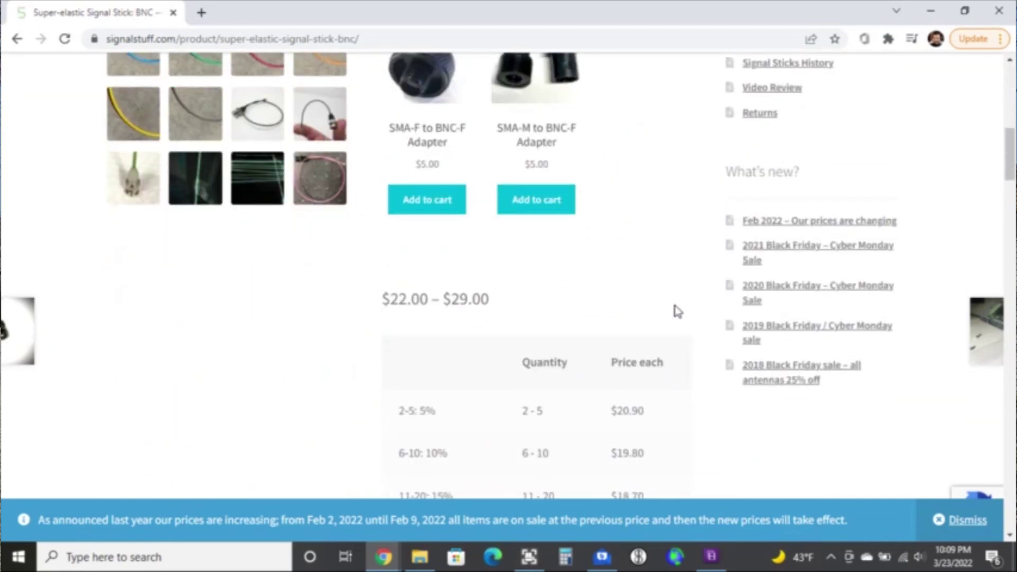
scroll(678, 311, up, 4)
scroll(678, 311, up, 1)
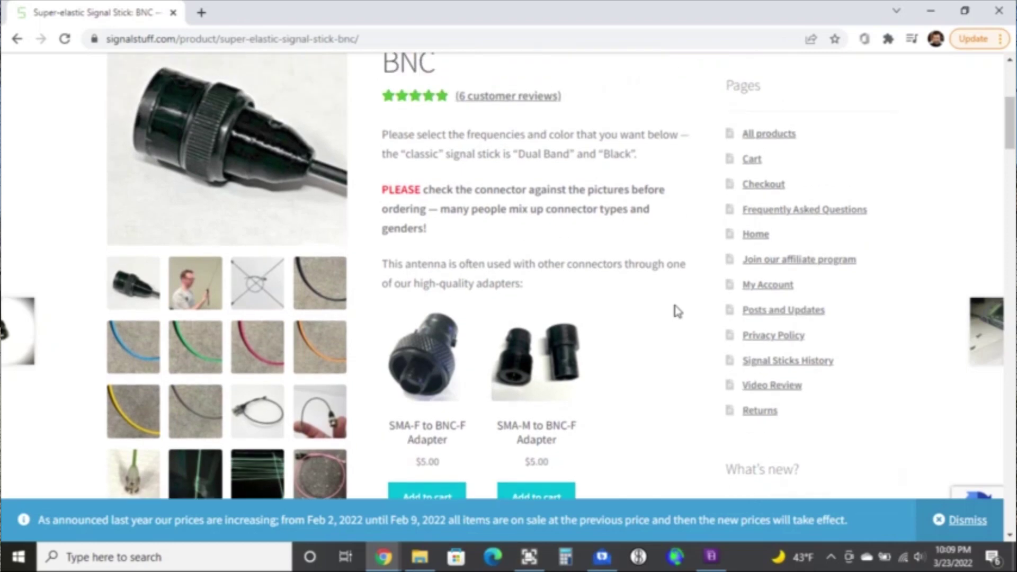
scroll(676, 310, down, 12)
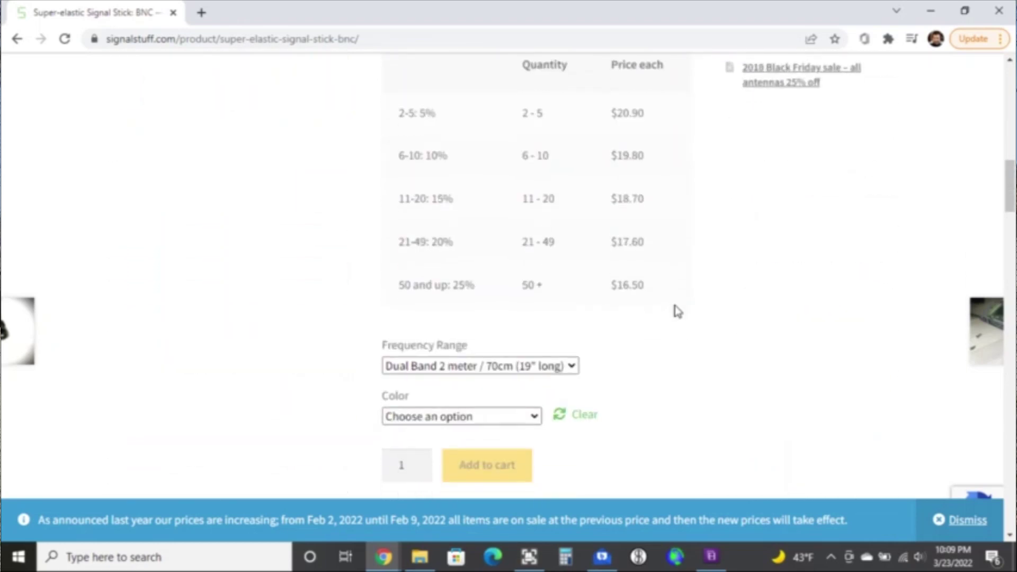
scroll(596, 281, down, 3)
Step: Keep the Dual Band frequency range and show the colour choices
click(571, 218)
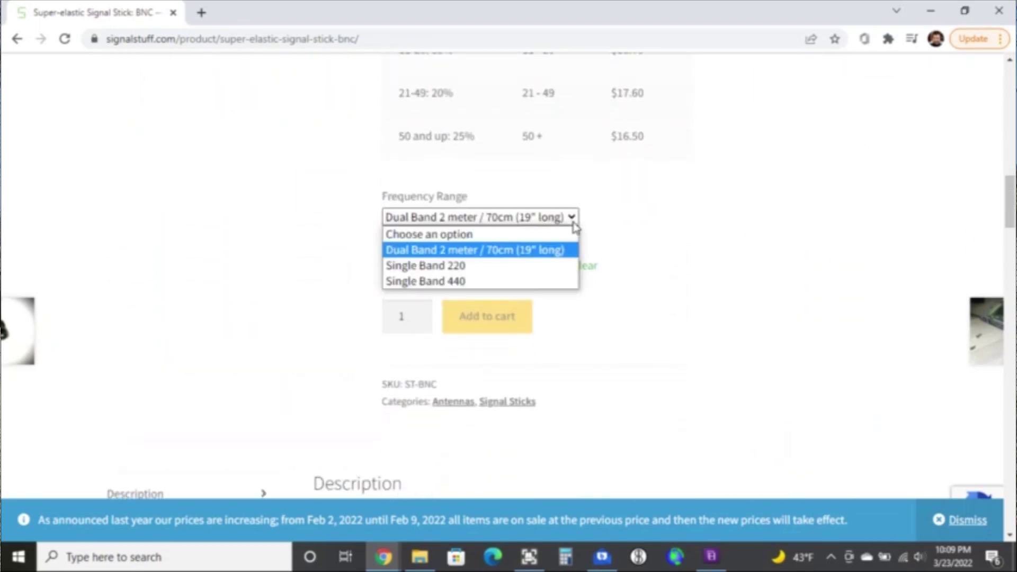
click(548, 254)
click(527, 266)
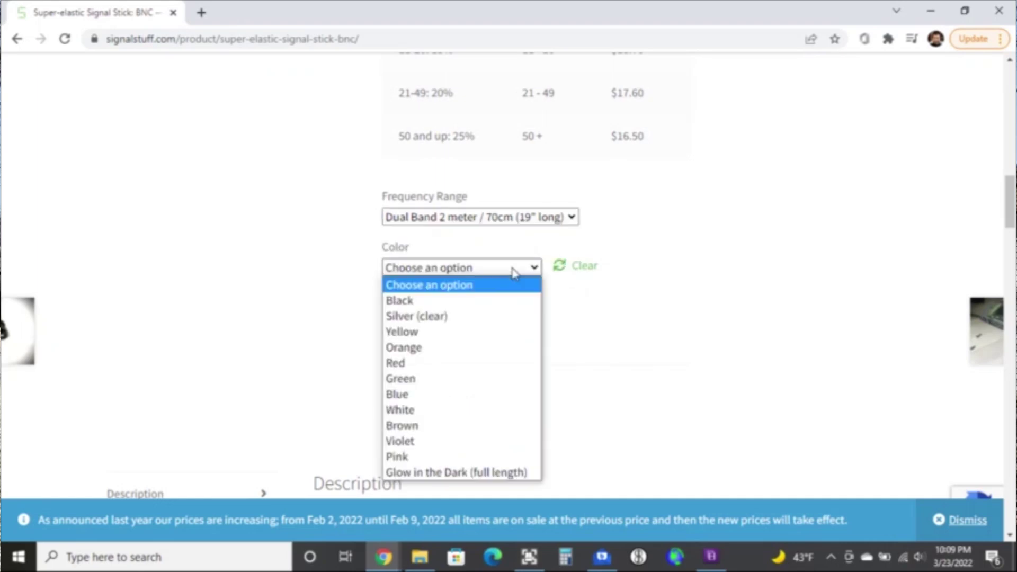